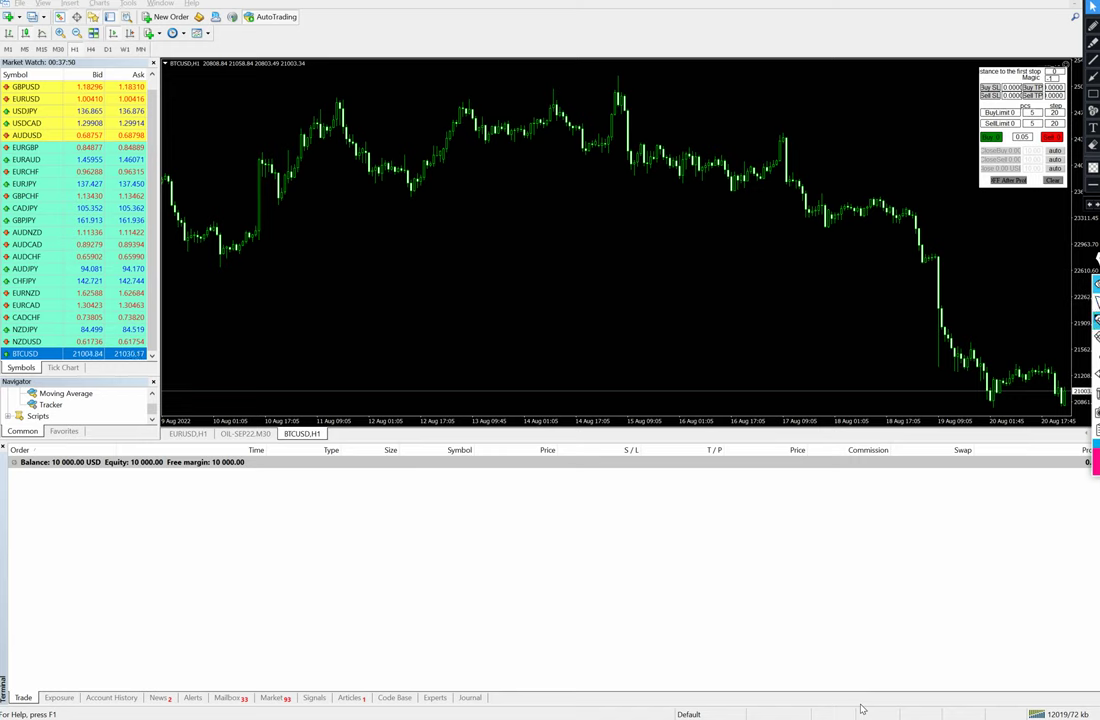
# Replace the BuyLimit and SellLimit grid step values of 20 with 5000.
pyautogui.moveTo(250, 31)
pyautogui.mouseDown()
pyautogui.moveTo(323, 35)
pyautogui.moveTo(236, 8)
pyautogui.moveTo(240, 36)
pyautogui.moveTo(232, 18)
pyautogui.mouseUp()
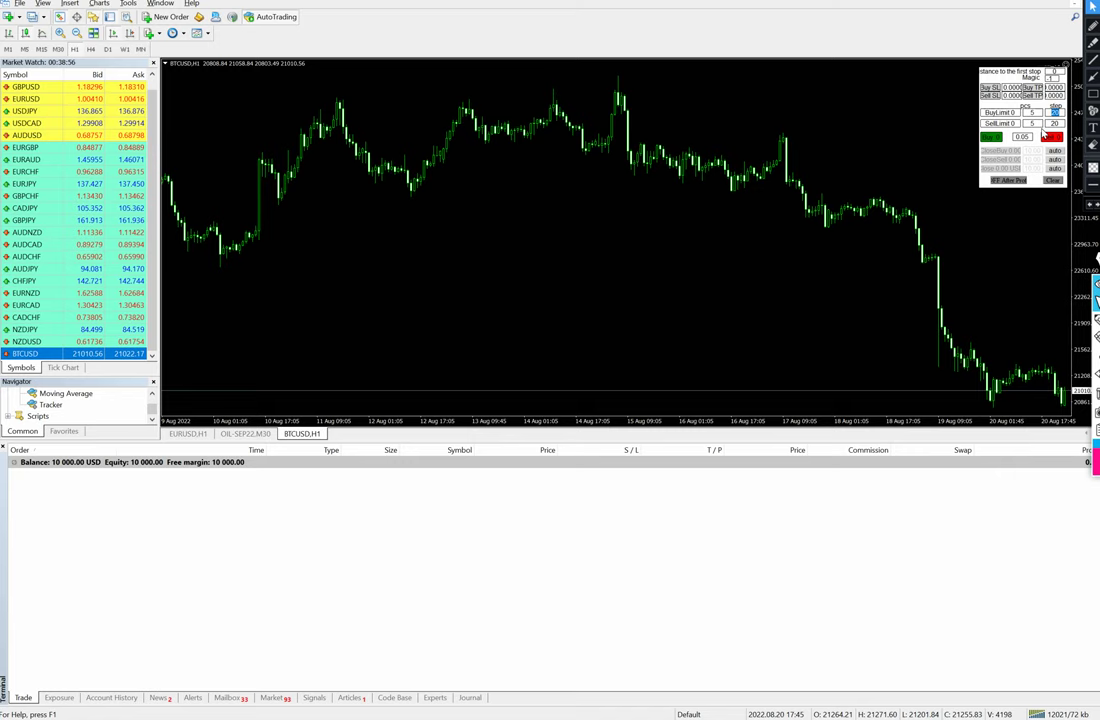
pyautogui.write('5000')
pyautogui.doubleClick(1055, 123)
pyautogui.write('5000')
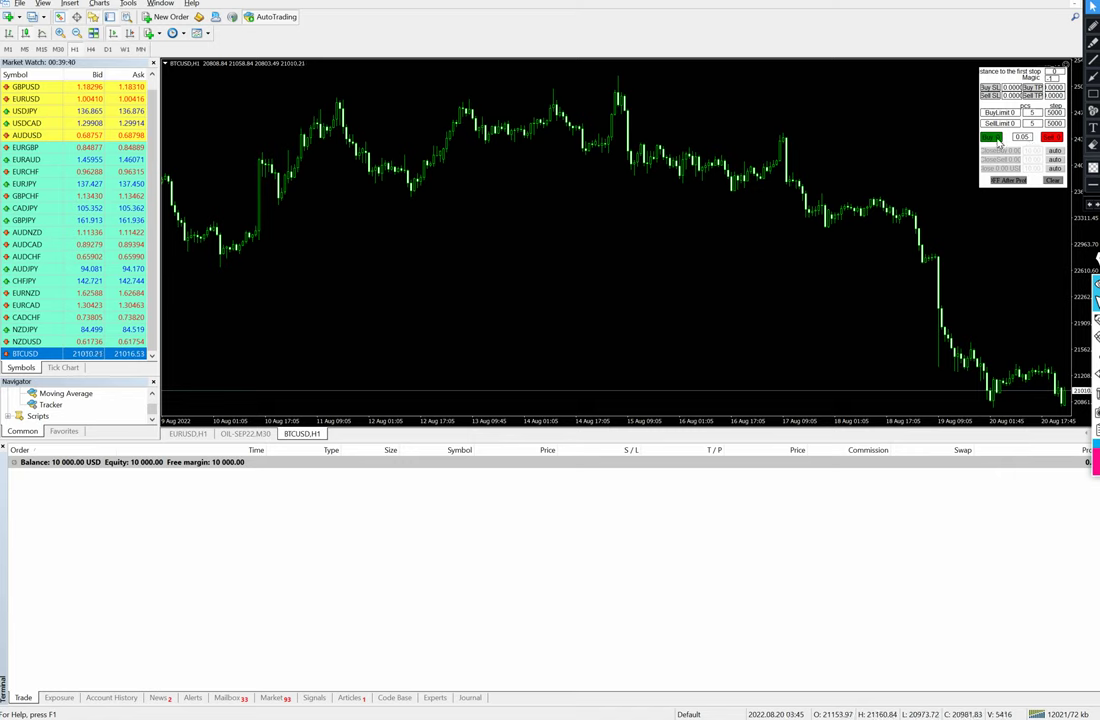
# Open a 0.05-lot BTCUSD buy and a sell, then close the sell with CloseSell.
pyautogui.click(997, 140)
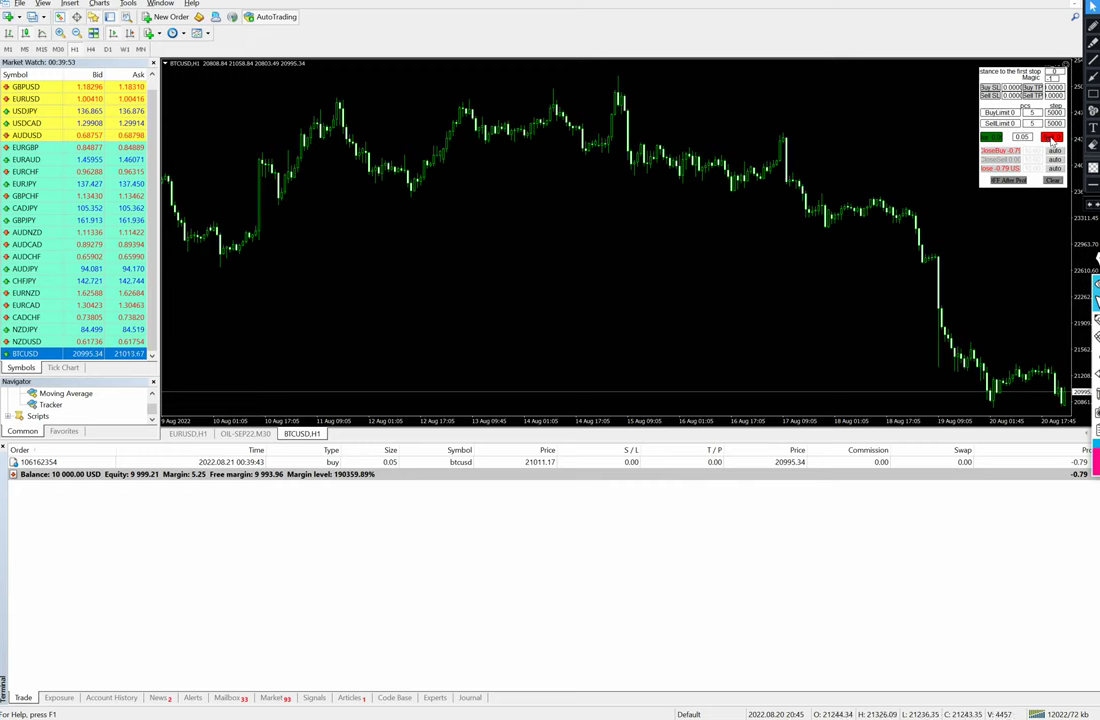
pyautogui.click(1052, 138)
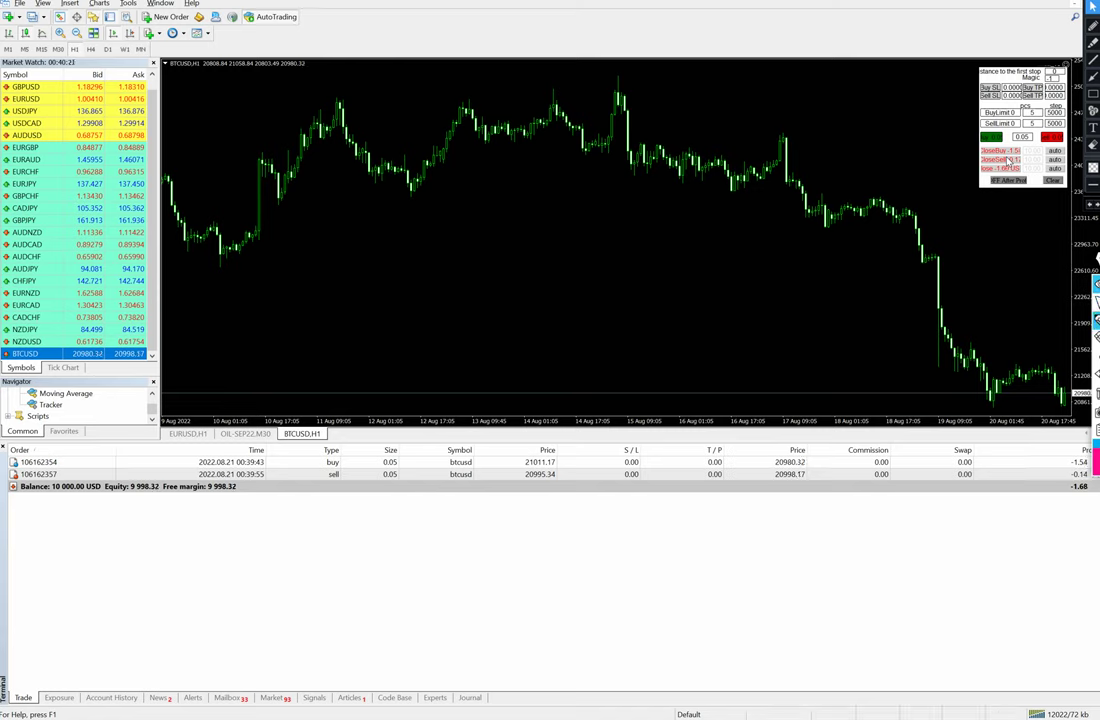
pyautogui.moveTo(968, 140)
pyautogui.mouseDown()
pyautogui.moveTo(972, 162)
pyautogui.moveTo(1022, 126)
pyautogui.moveTo(967, 148)
pyautogui.mouseUp()
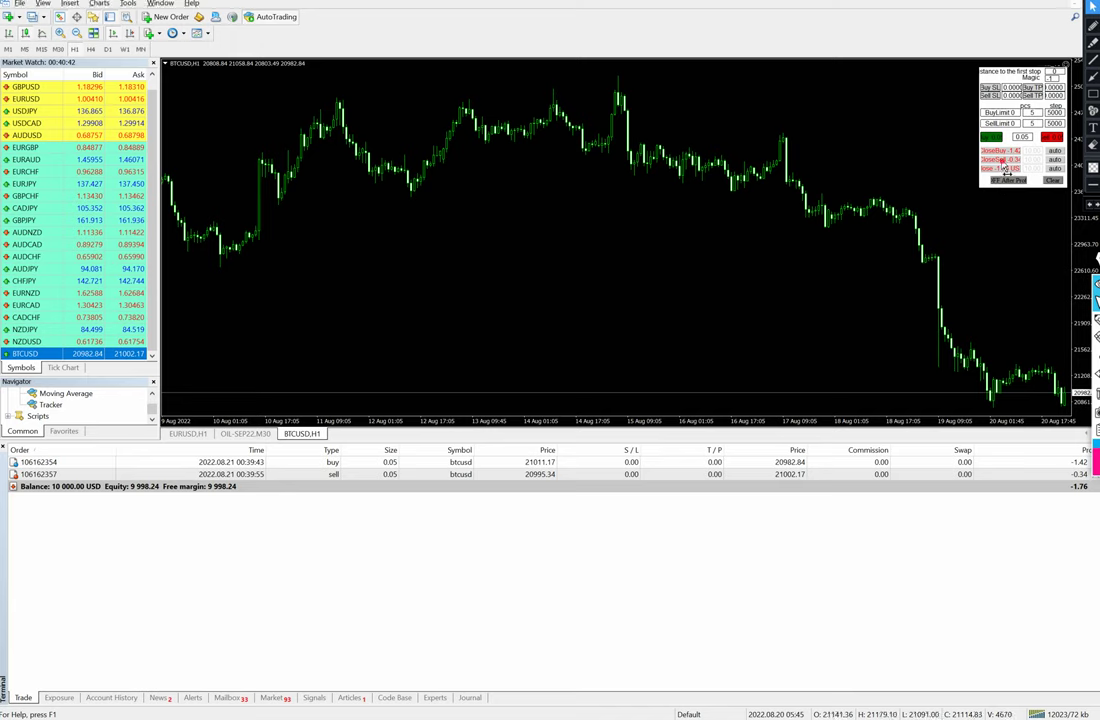
pyautogui.click(1003, 166)
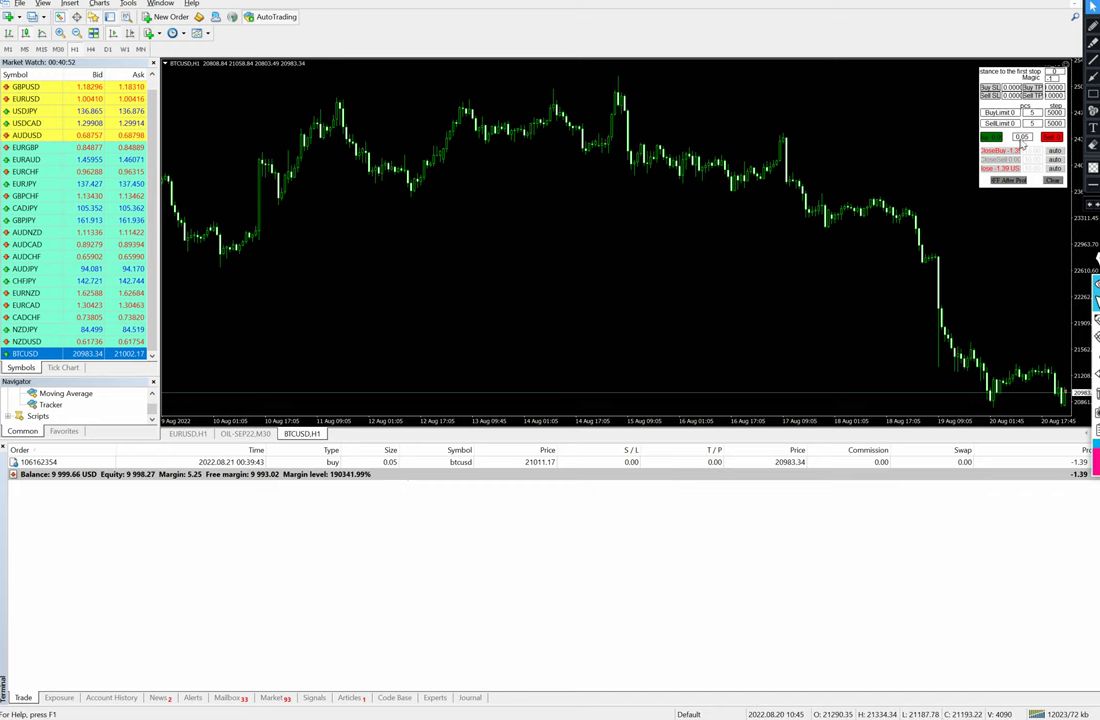
# Change the panel lot size to 0.1 and open a BTCUSD sell.
pyautogui.click(1022, 137)
pyautogui.press('BackSpace')
pyautogui.write('0.1')
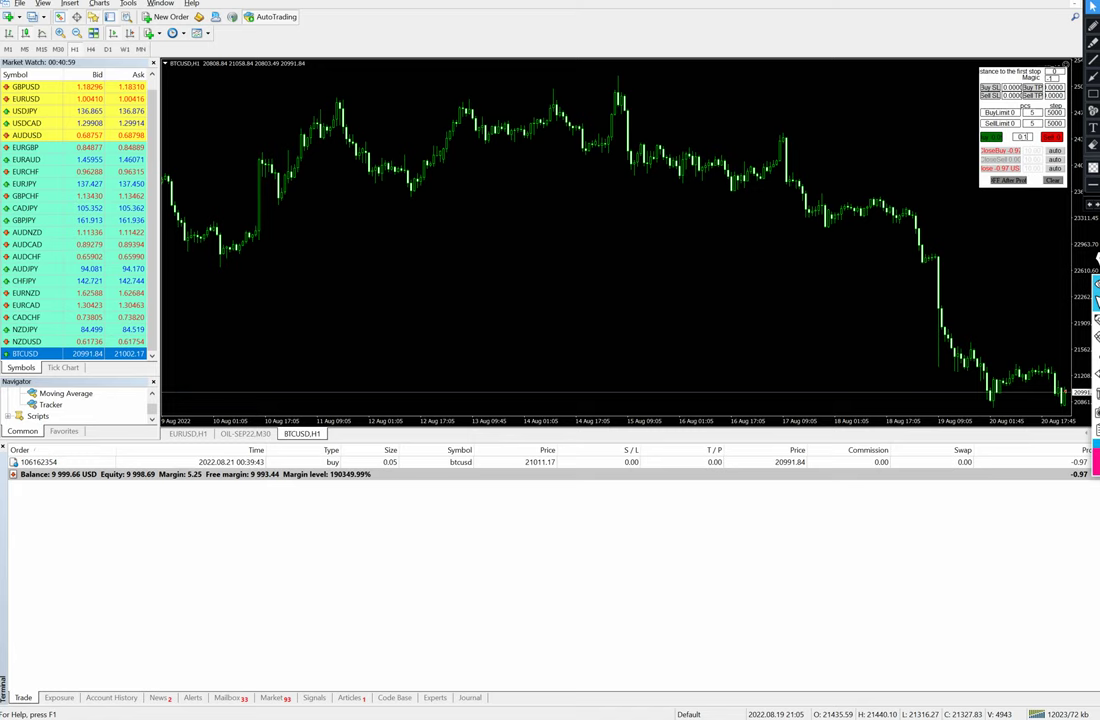
pyautogui.click(1053, 137)
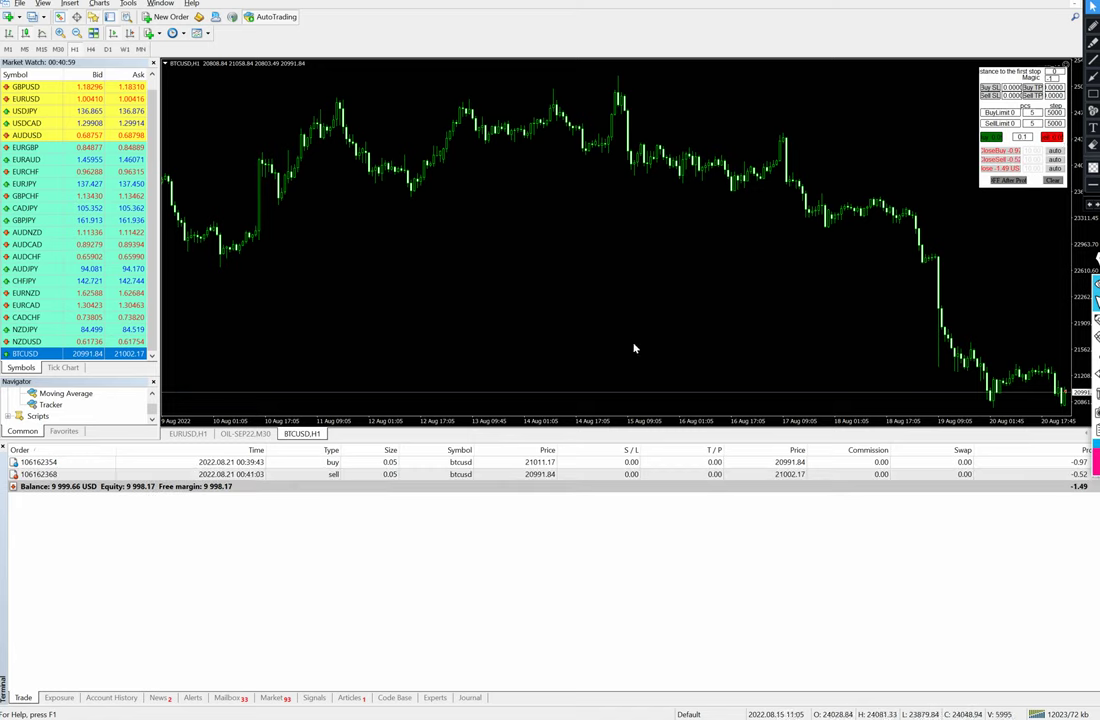
# Close the open buy, then close all remaining BTCUSD positions.
pyautogui.click(1024, 137)
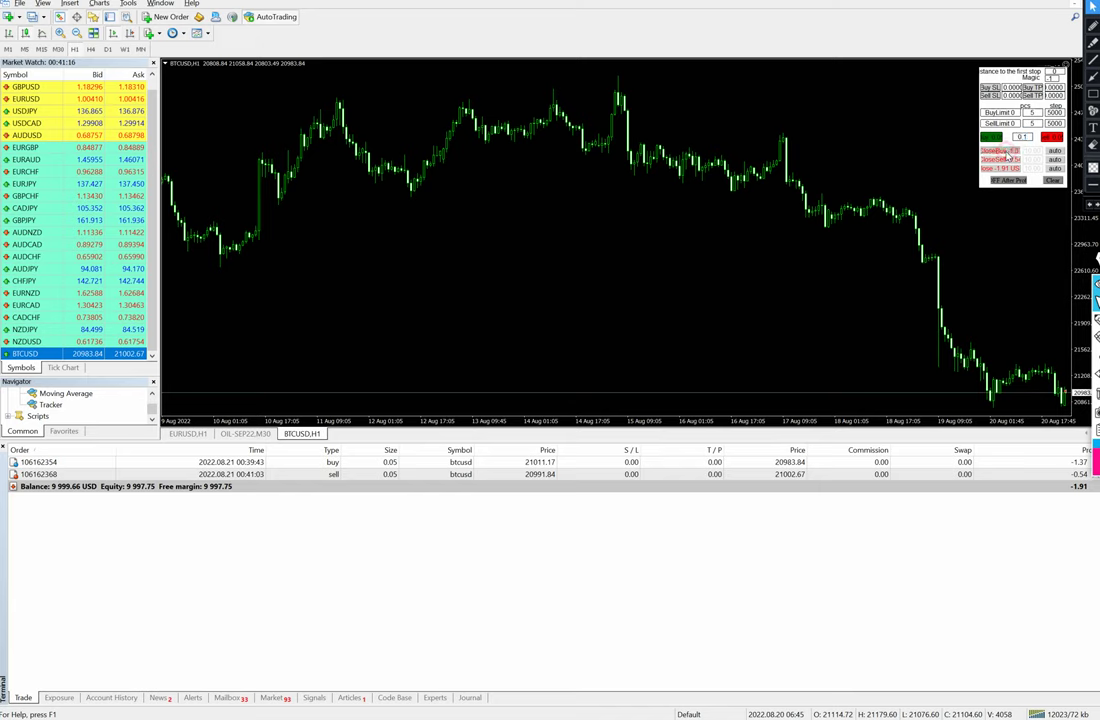
pyautogui.click(1002, 150)
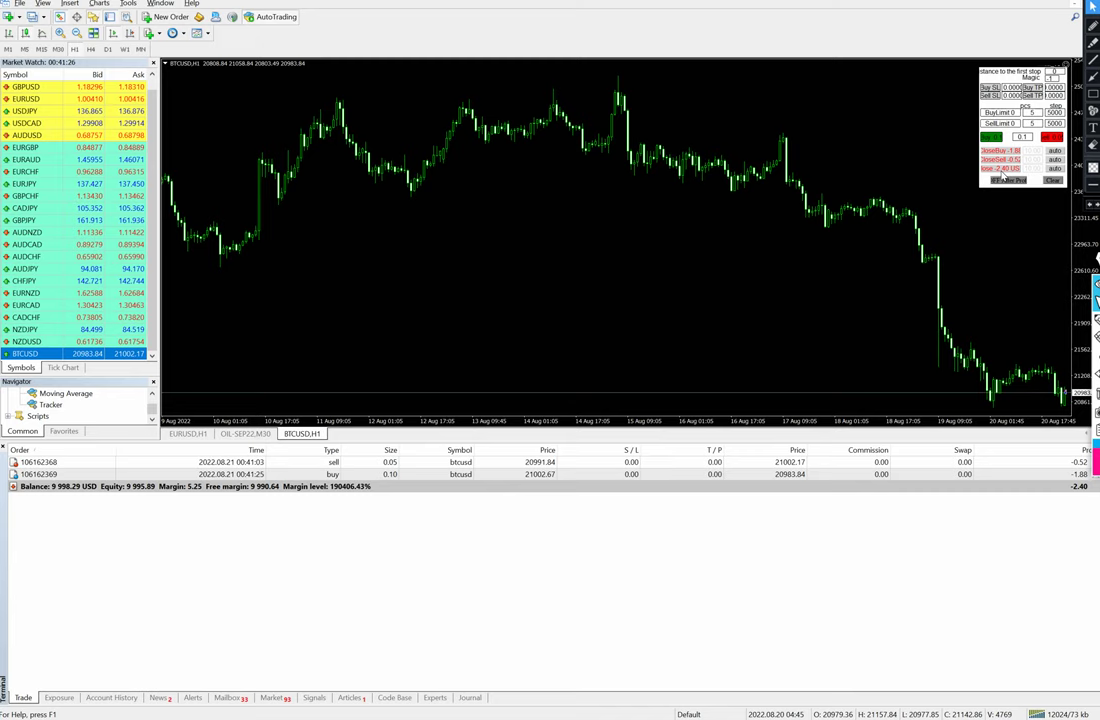
pyautogui.click(1003, 176)
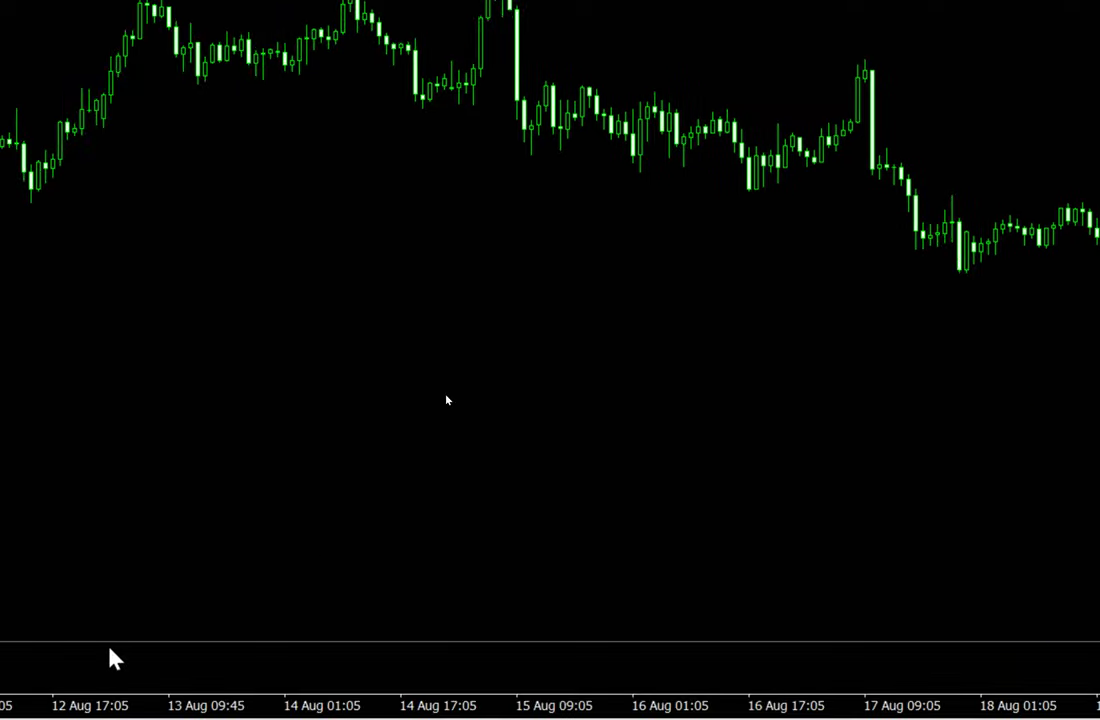
pyautogui.hscroll(5, 999, 189)
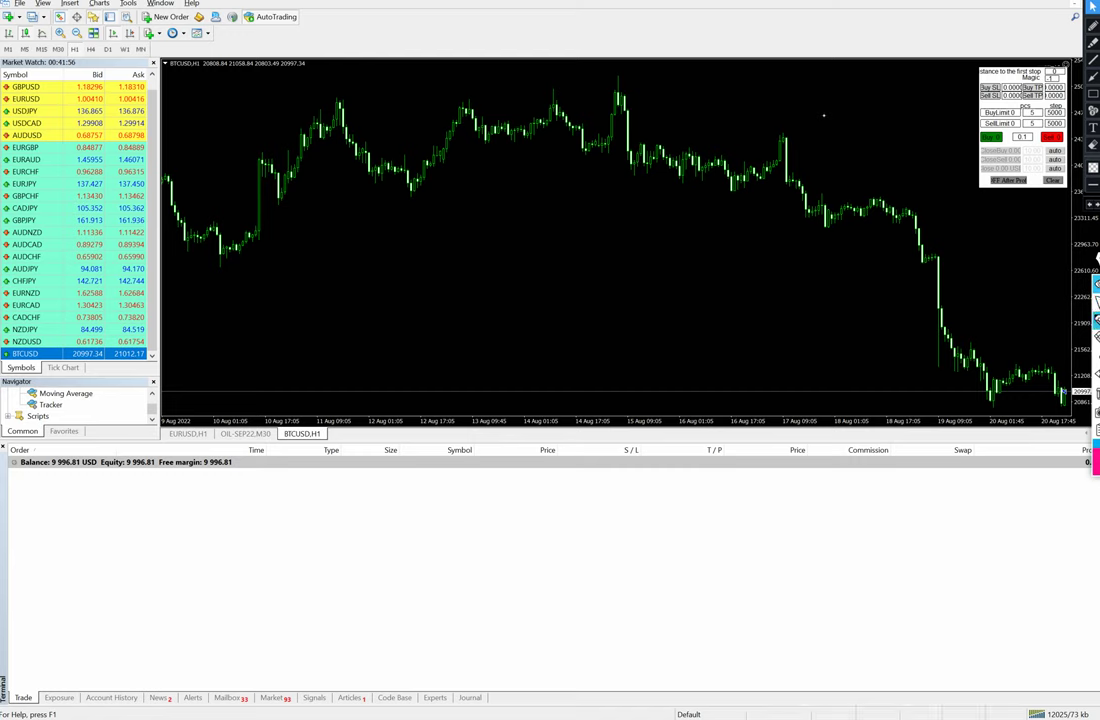
pyautogui.moveTo(985, 68)
pyautogui.mouseDown()
pyautogui.moveTo(1010, 190)
pyautogui.moveTo(955, 115)
pyautogui.mouseUp()
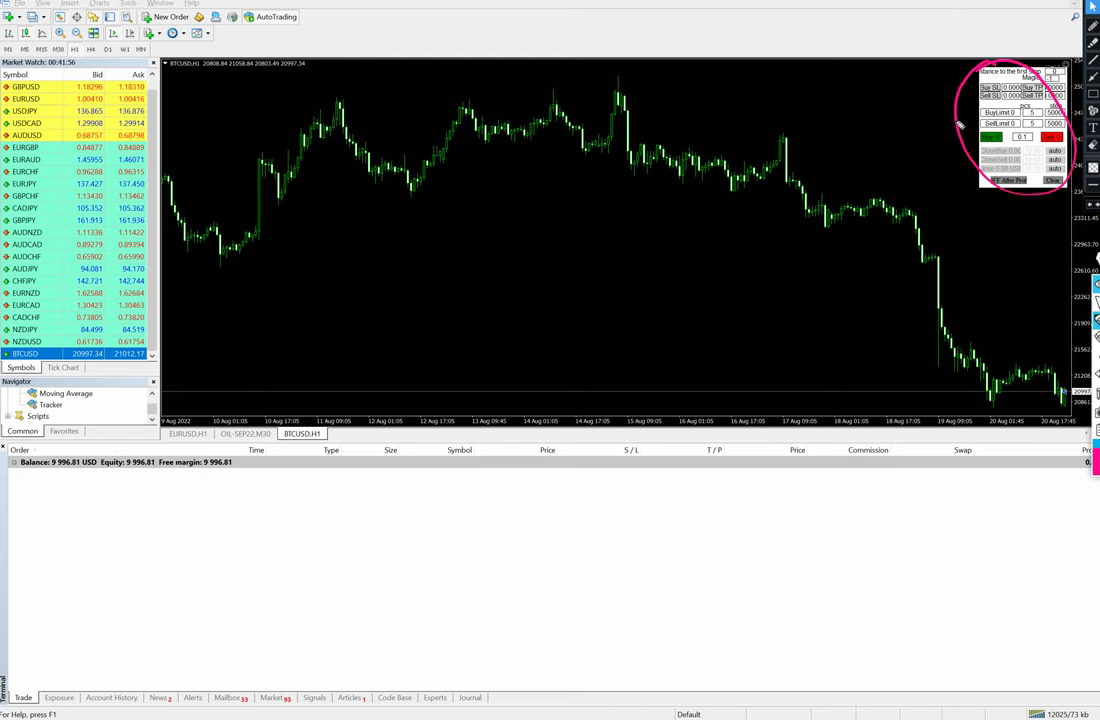
pyautogui.moveTo(968, 210); pyautogui.dragTo(938, 248)
pyautogui.hotkey('ctrl', 'z')
pyautogui.hotkey('ctrl', 'z')
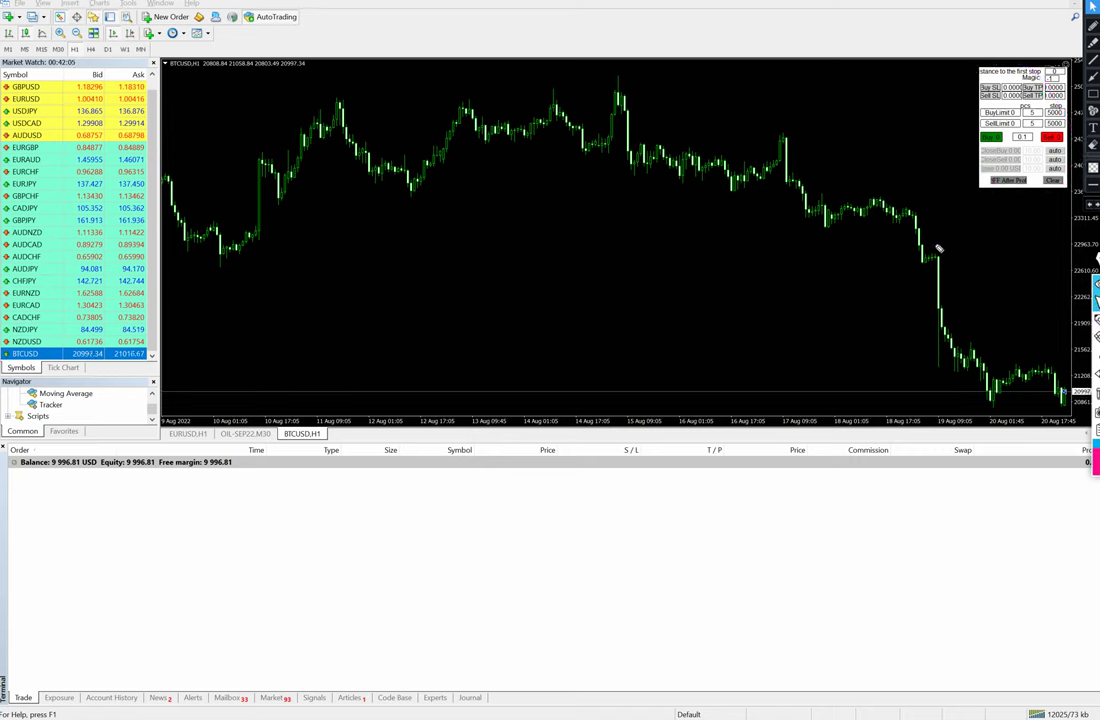
pyautogui.click(1000, 113)
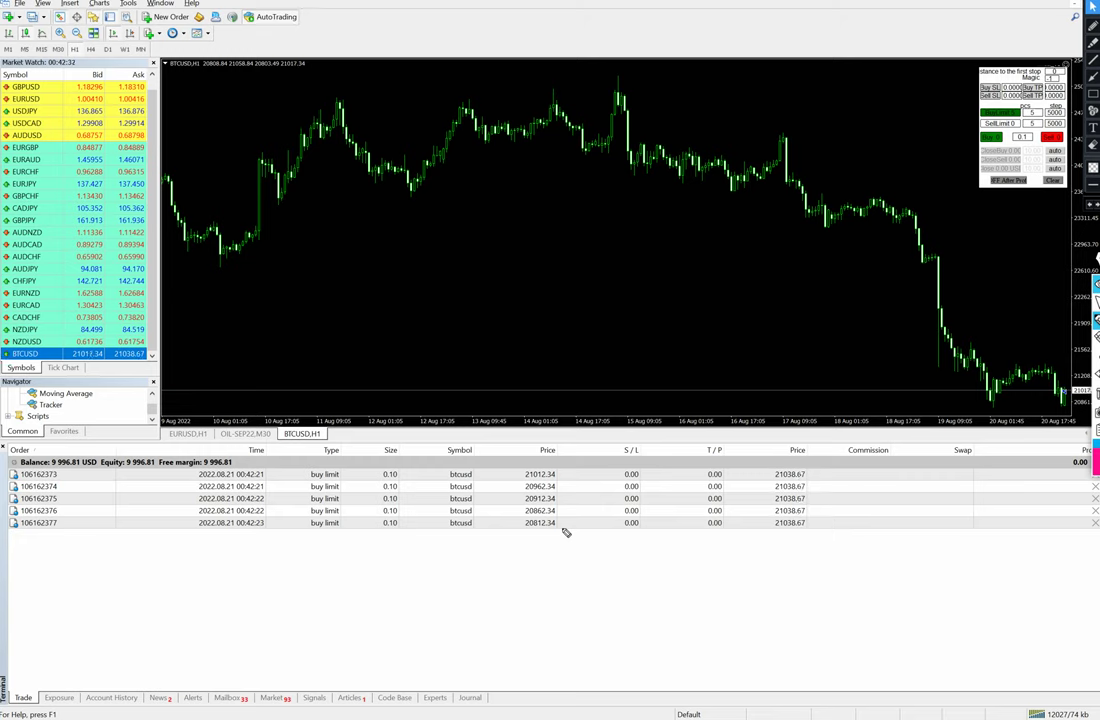
pyautogui.moveTo(517, 443)
pyautogui.mouseDown()
pyautogui.moveTo(556, 560)
pyautogui.moveTo(530, 444)
pyautogui.mouseUp()
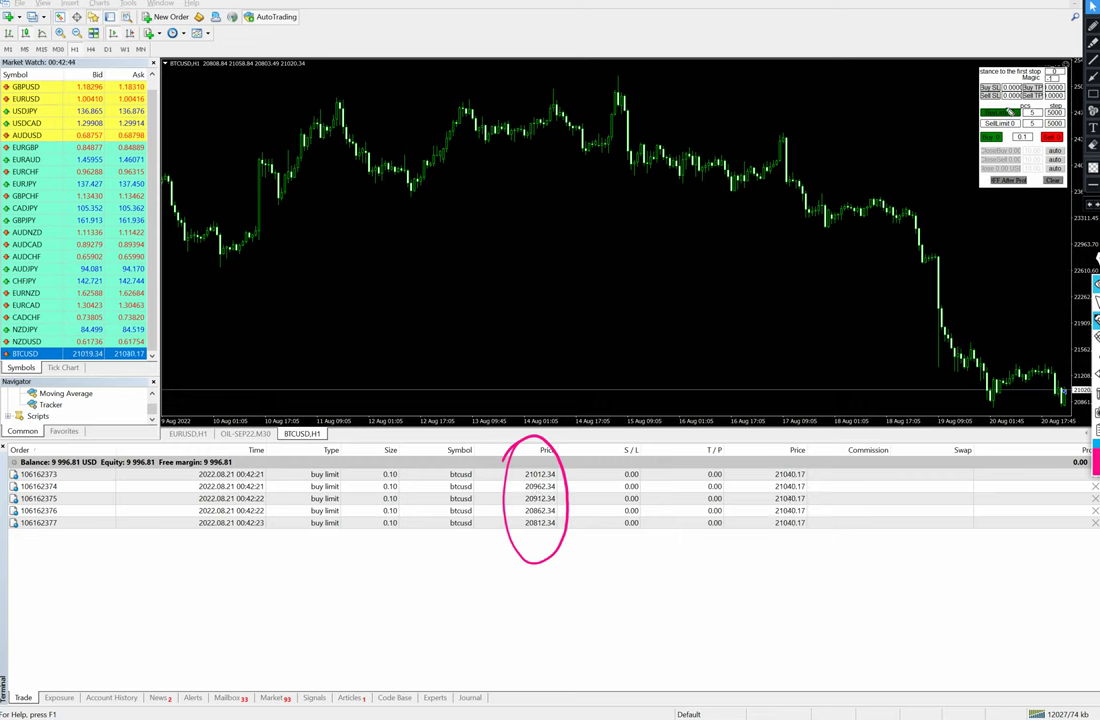
pyautogui.moveTo(1010, 96)
pyautogui.mouseDown()
pyautogui.moveTo(975, 125)
pyautogui.moveTo(1020, 100)
pyautogui.mouseUp()
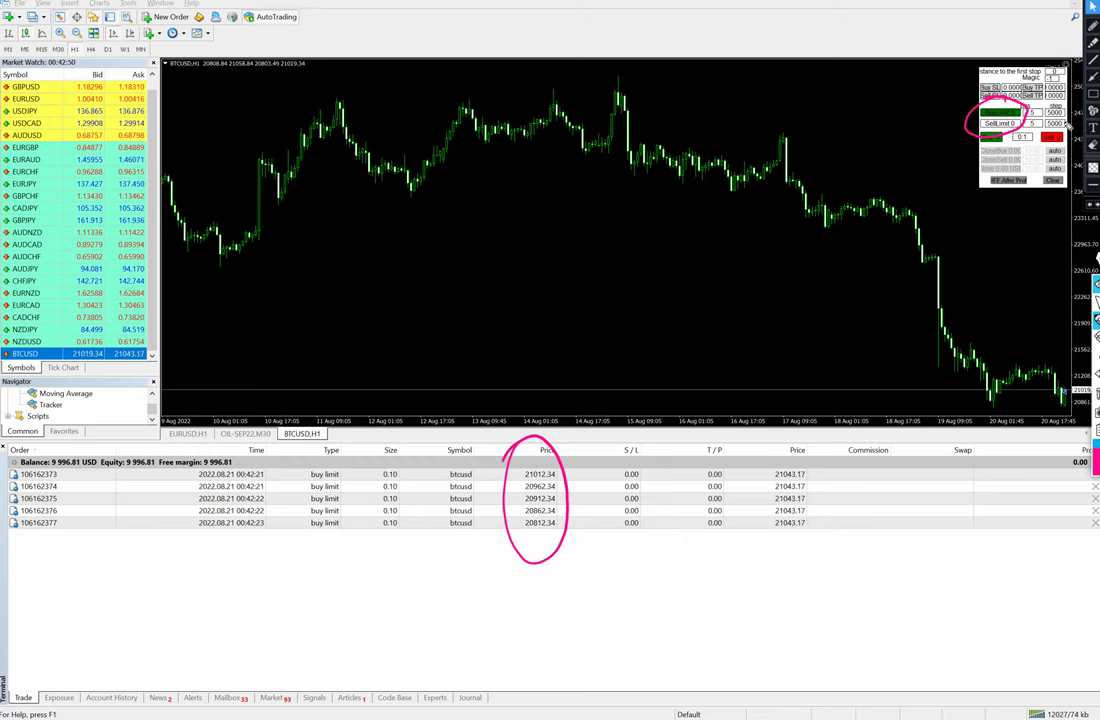
pyautogui.press('Escape')
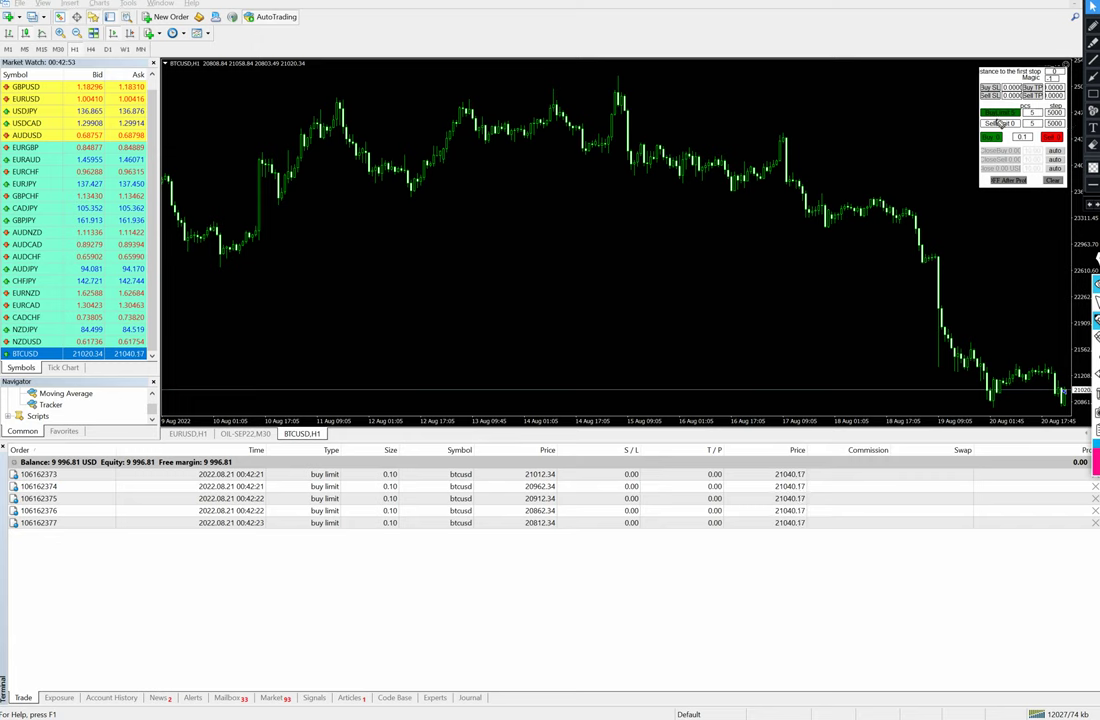
pyautogui.scroll(3, 1001, 117)
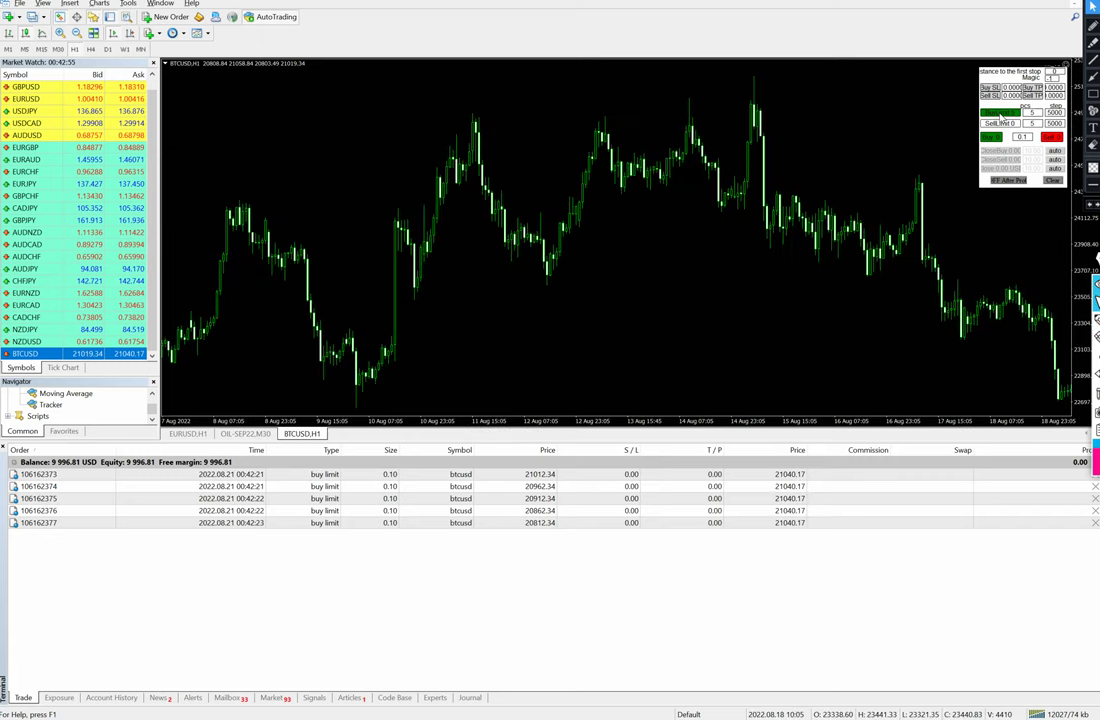
pyautogui.click(1000, 113)
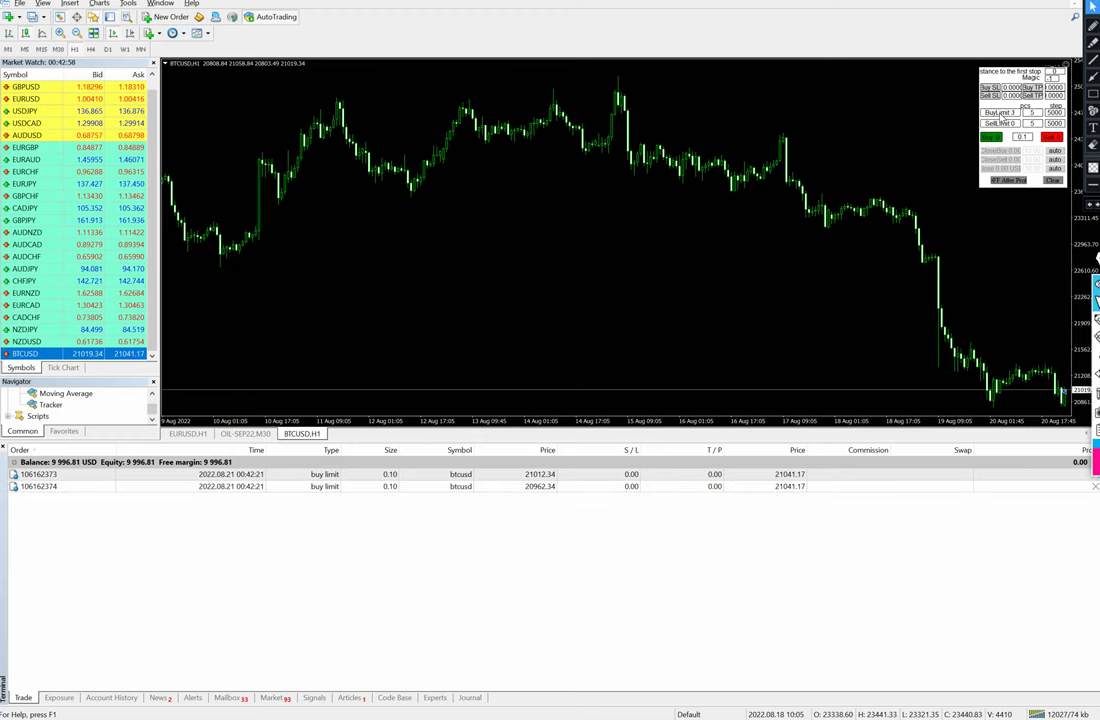
pyautogui.doubleClick(1033, 113)
# Set SellLimit pcs to 10 and place the 0.10-lot sell-limit grid from 21039.67 to 21489.67.
pyautogui.write('10')
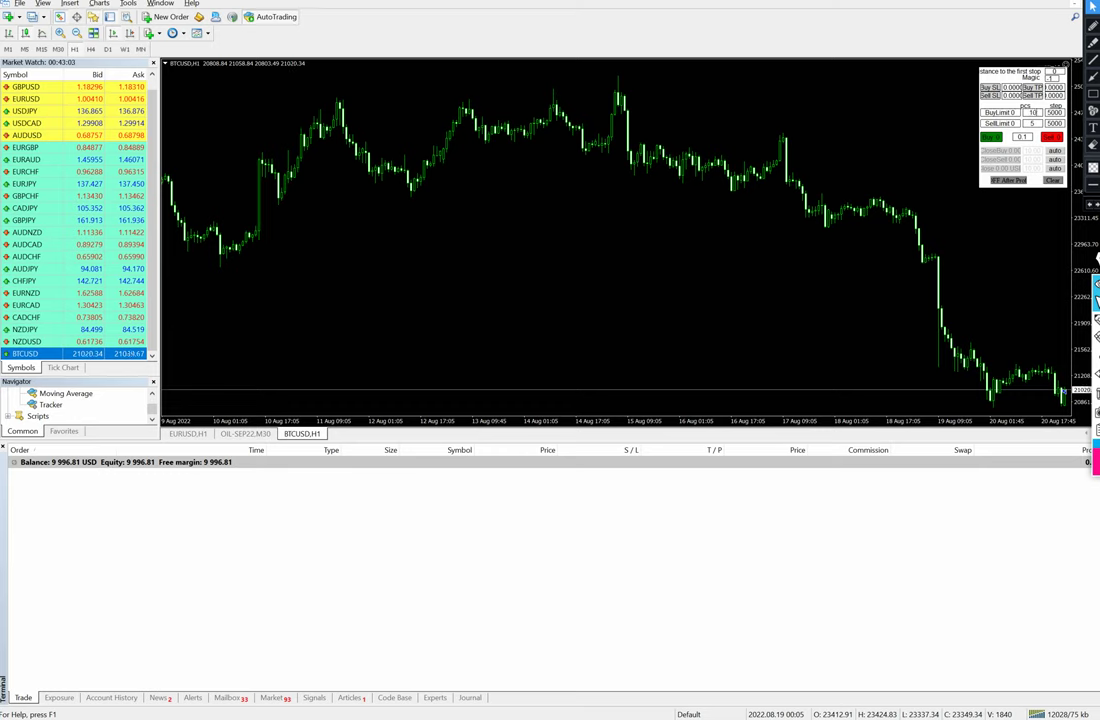
pyautogui.doubleClick(1034, 123)
pyautogui.write('10')
pyautogui.click(1011, 125)
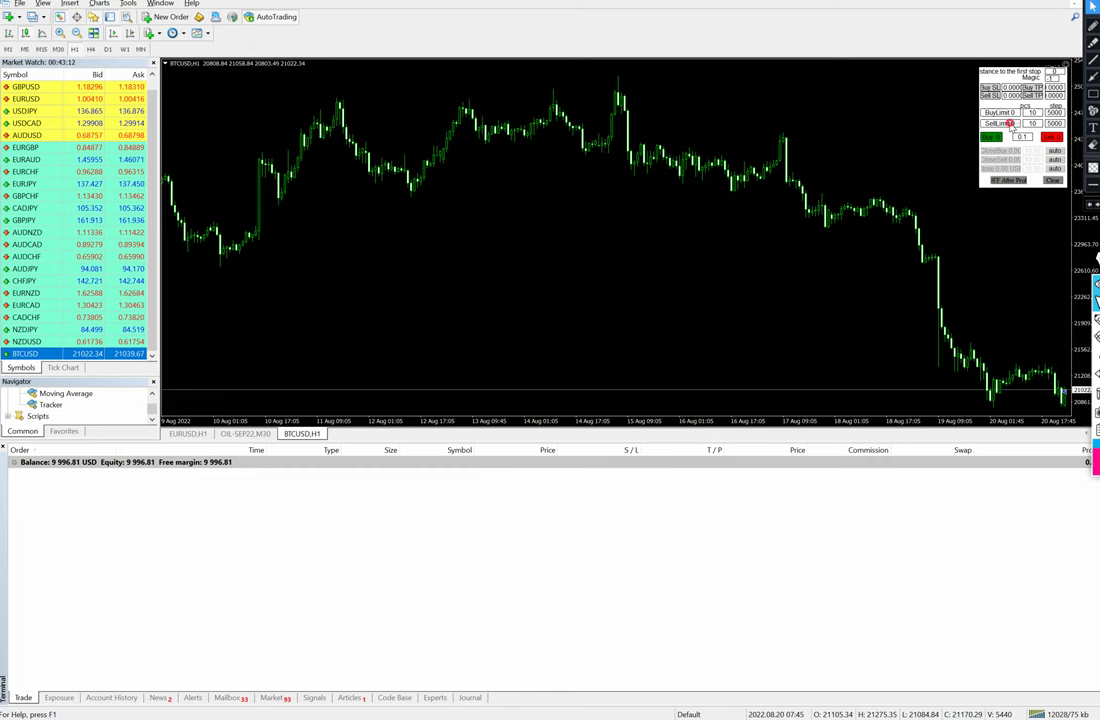
pyautogui.click(1012, 126)
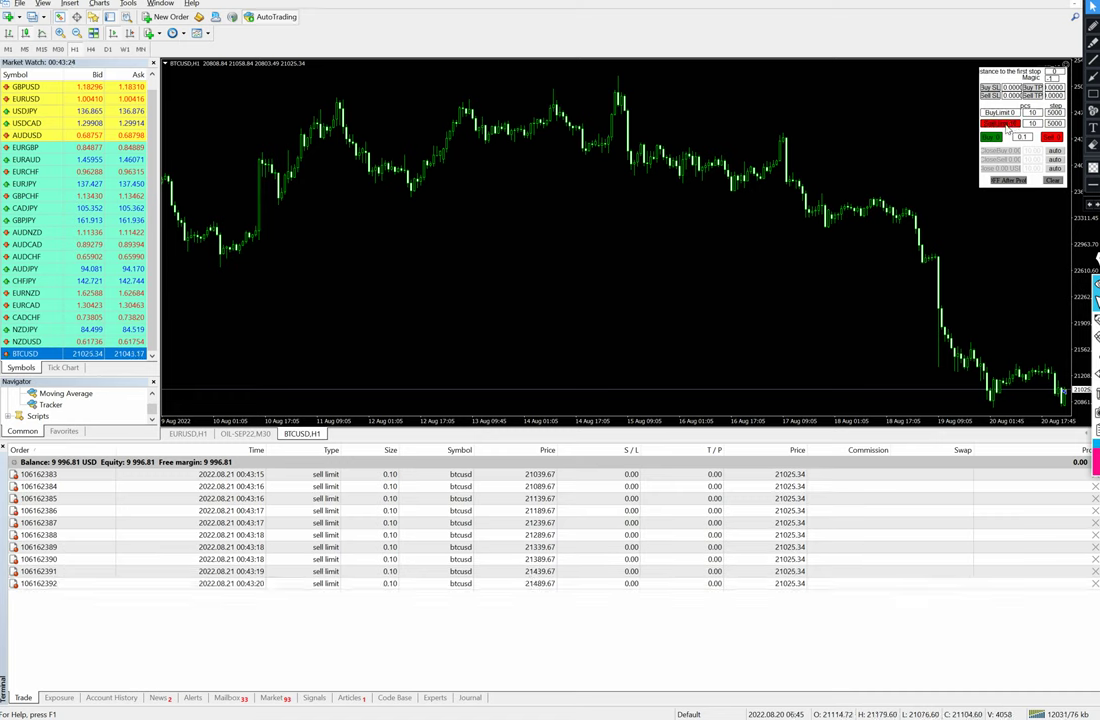
pyautogui.moveTo(508, 450)
pyautogui.mouseDown()
pyautogui.moveTo(505, 628)
pyautogui.moveTo(590, 515)
pyautogui.moveTo(560, 438)
pyautogui.moveTo(507, 447)
pyautogui.mouseUp()
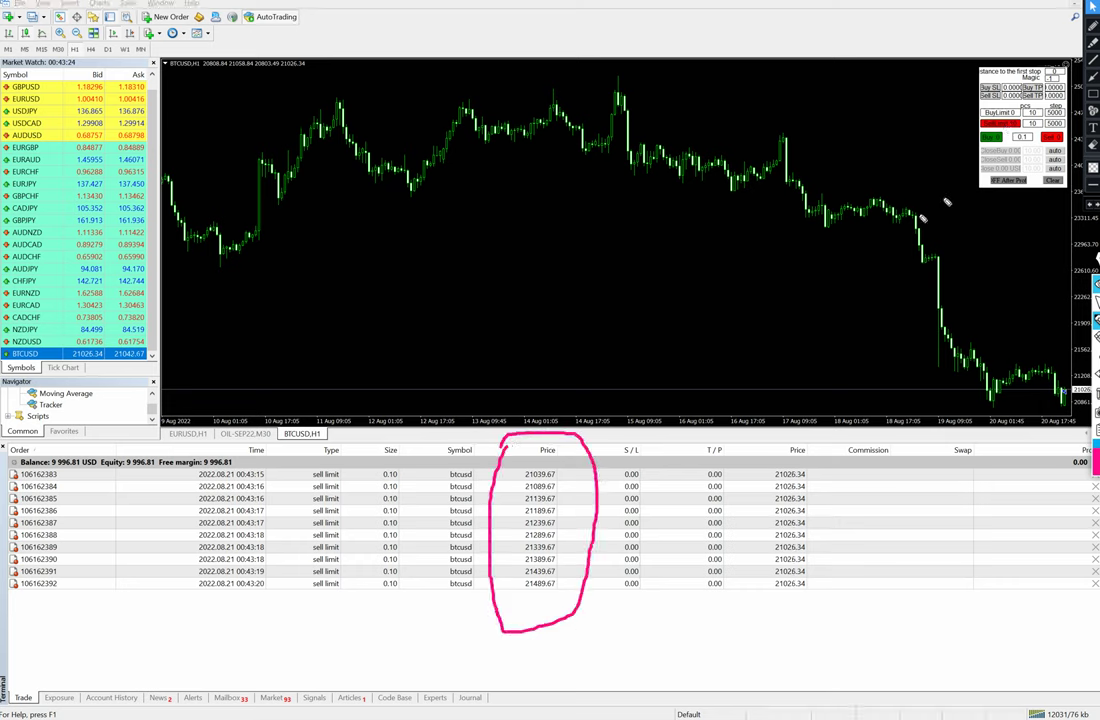
pyautogui.moveTo(1005, 113)
pyautogui.mouseDown()
pyautogui.moveTo(975, 145)
pyautogui.moveTo(1030, 142)
pyautogui.moveTo(1035, 112)
pyautogui.mouseUp()
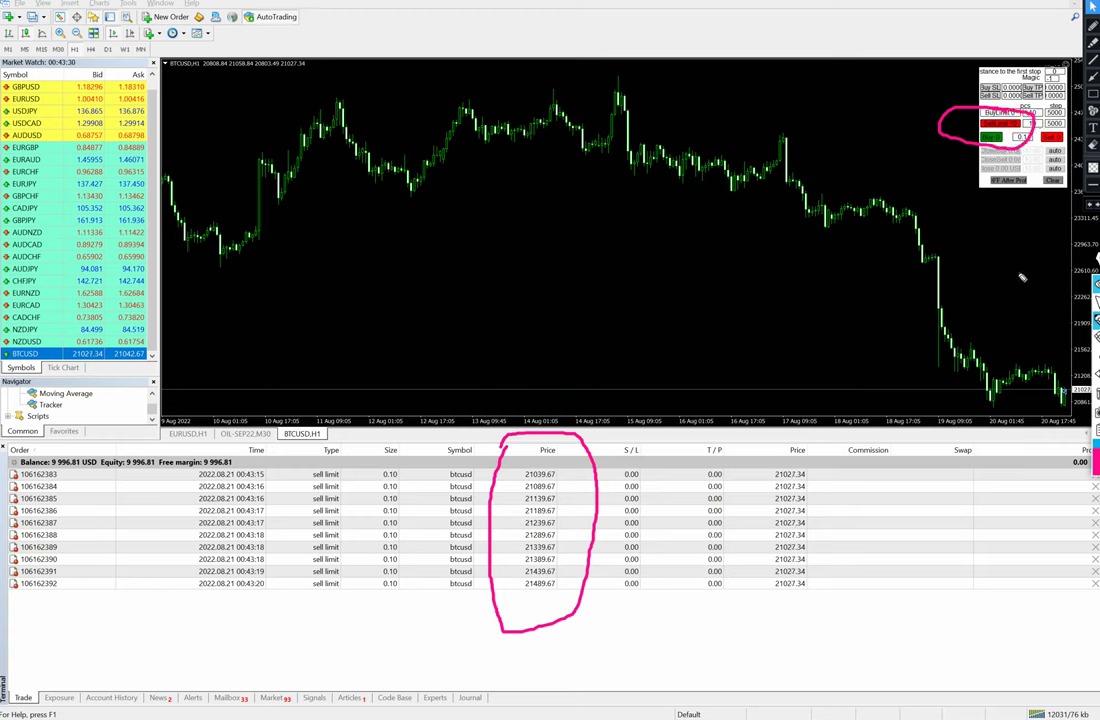
pyautogui.hotkey('ctrl', 'z')
pyautogui.hotkey('ctrl', 'z')
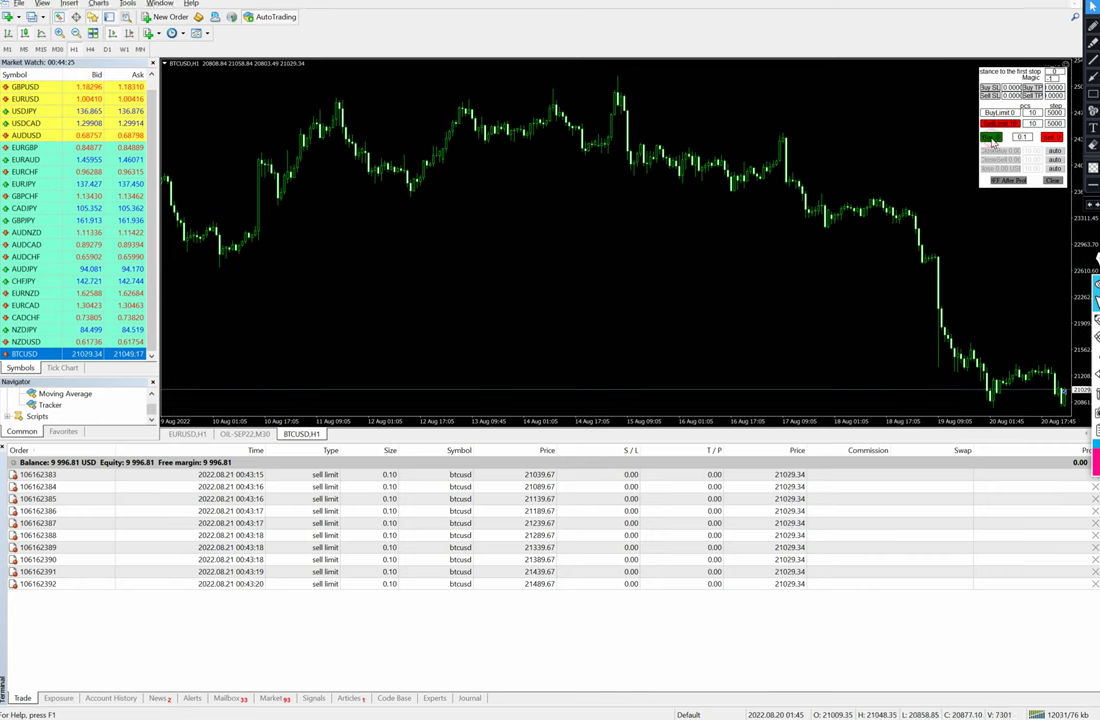
# Open a 0.10-lot BTCUSD buy at 21049.17.
pyautogui.click(991, 139)
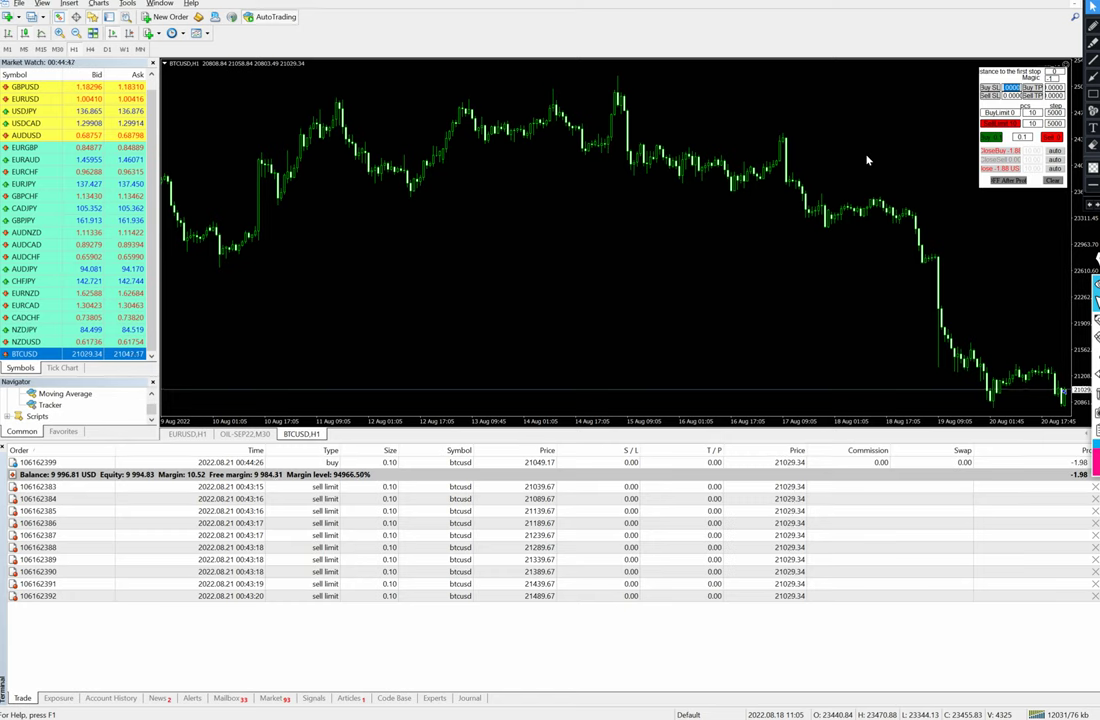
# Apply a 21000 stop loss to the open buy, then open a 0.10-lot sell.
pyautogui.write('21')
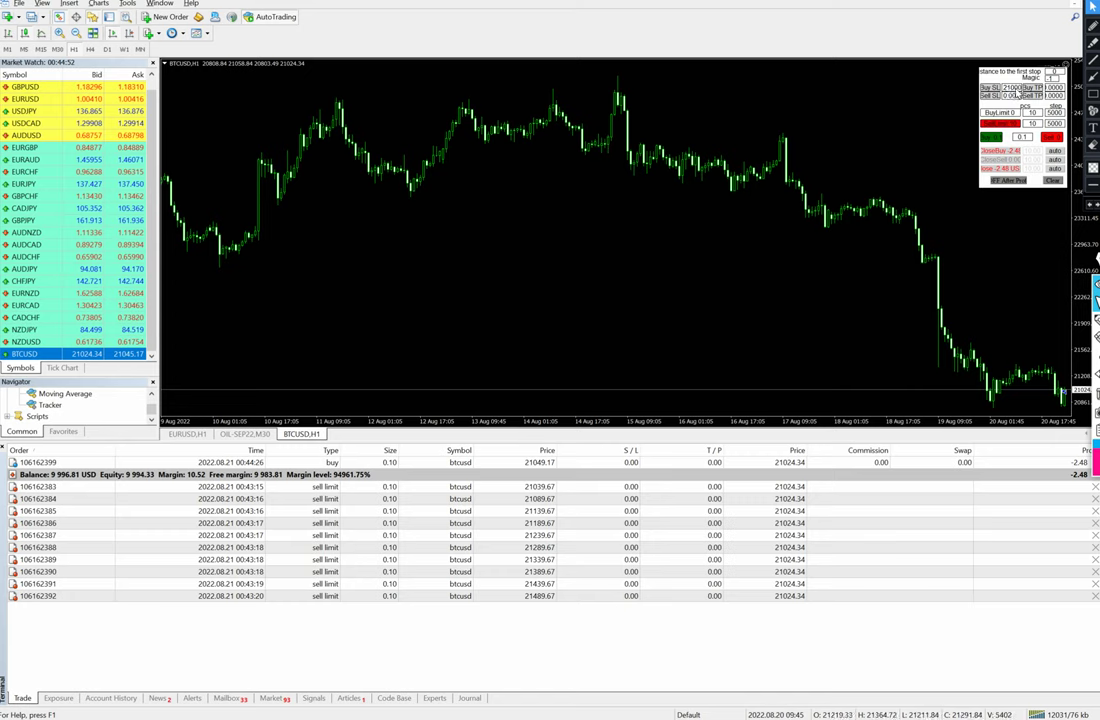
pyautogui.click(990, 88)
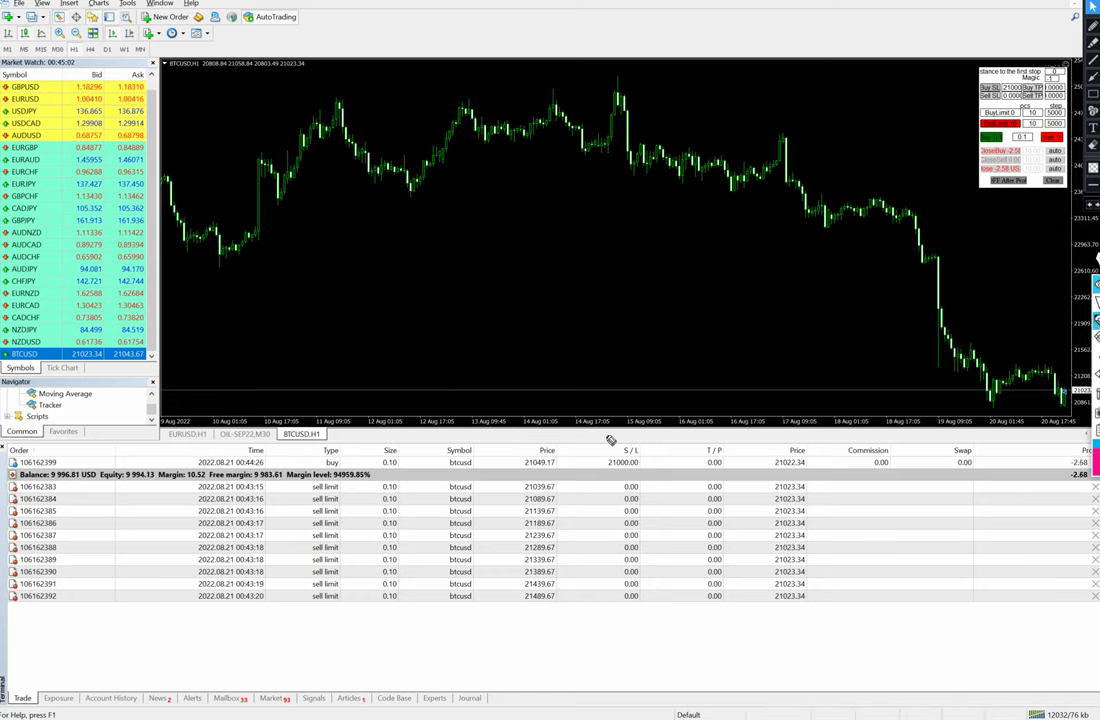
pyautogui.moveTo(581, 462)
pyautogui.mouseDown()
pyautogui.moveTo(610, 441)
pyautogui.moveTo(663, 440)
pyautogui.moveTo(614, 438)
pyautogui.mouseUp()
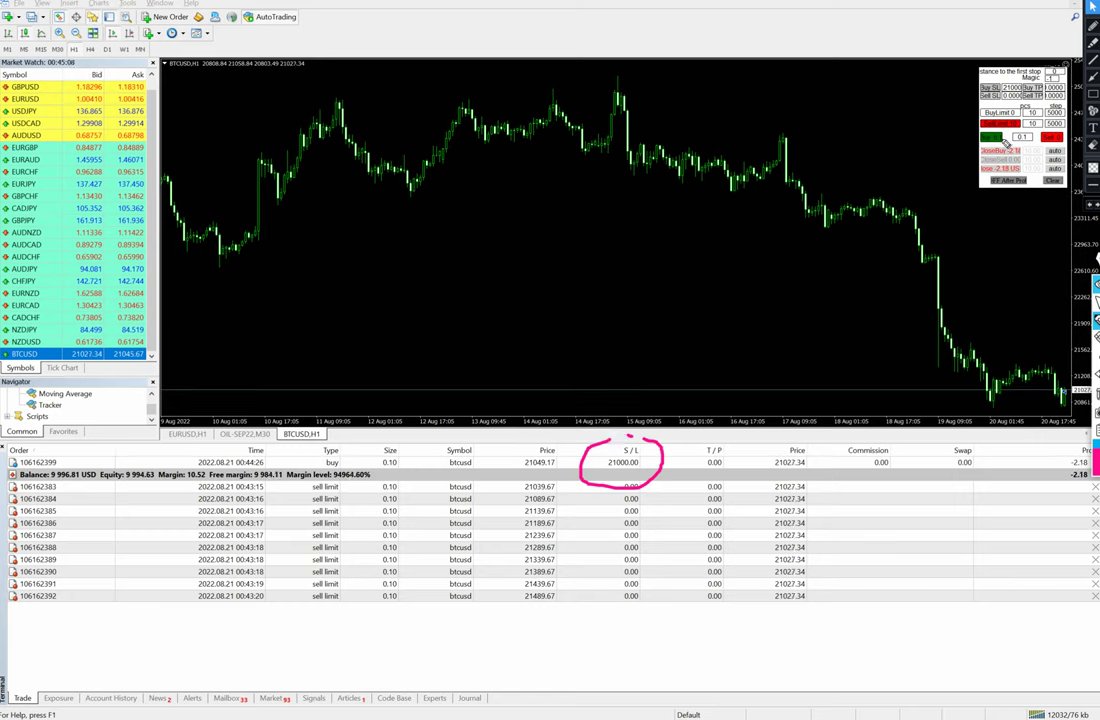
pyautogui.hotkey('ctrl', 'z')
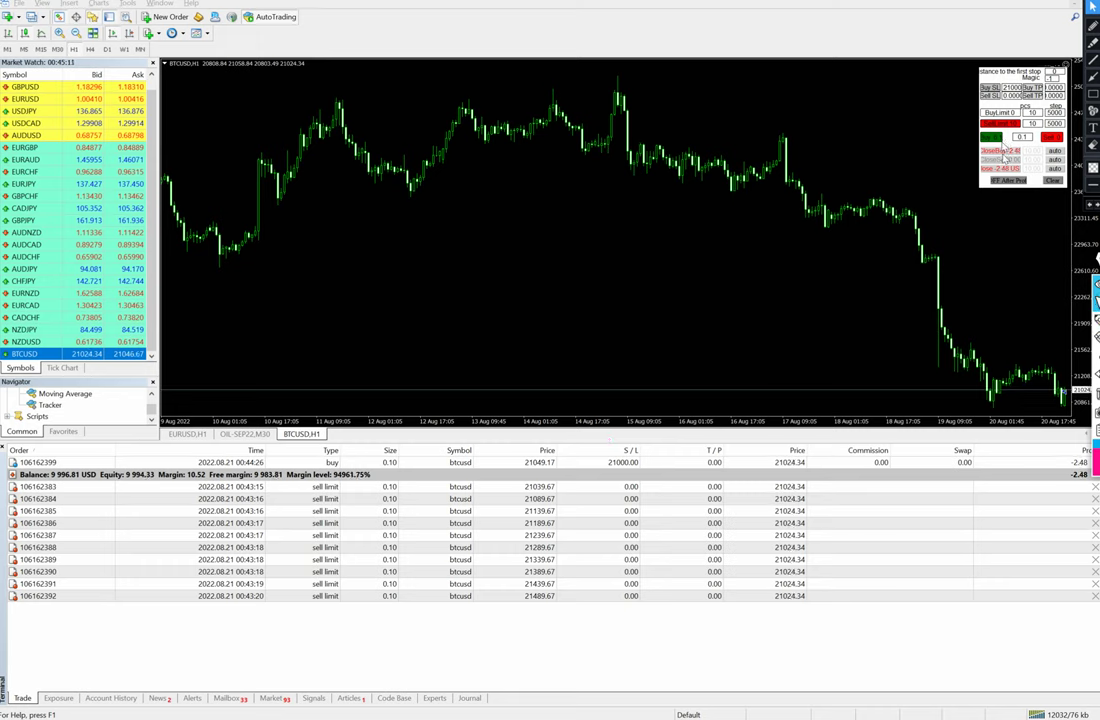
pyautogui.click(1053, 139)
# Open five more 0.10-lot BTCUSD sell positions at 21025.34.
pyautogui.click(1053, 139)
pyautogui.click(1053, 139)
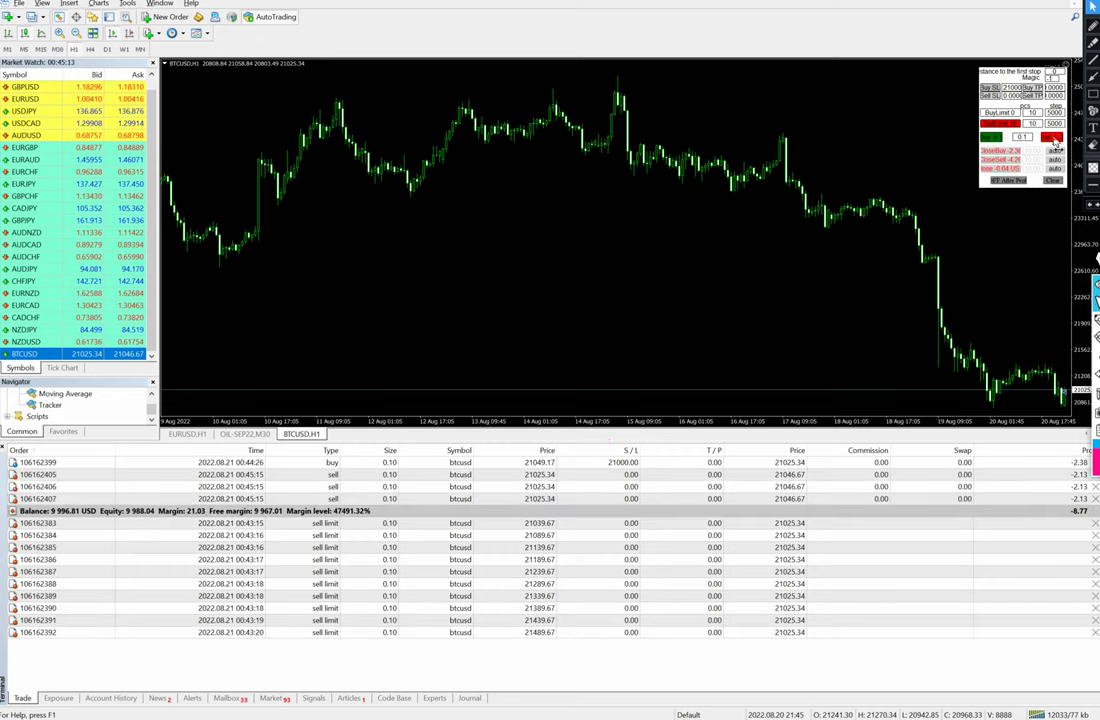
pyautogui.click(1053, 139)
pyautogui.click(1053, 139)
pyautogui.click(1053, 139)
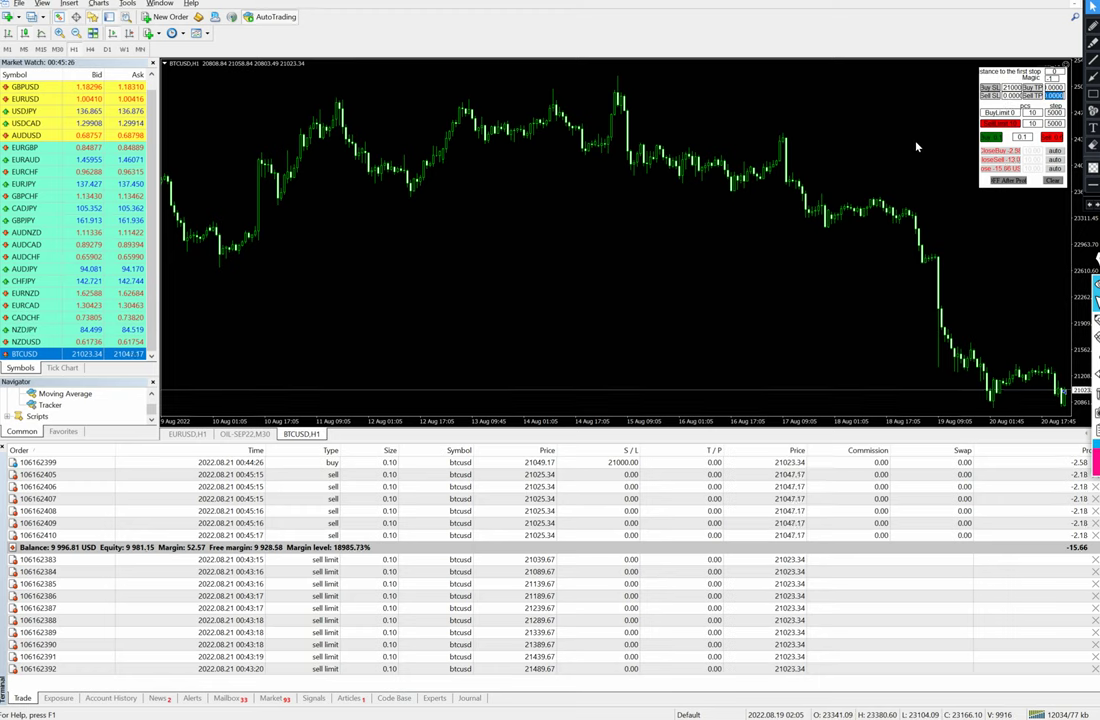
# Enter 21000 as the sells' take profit, highlighting TP values and close options on screen.
pyautogui.write('21')
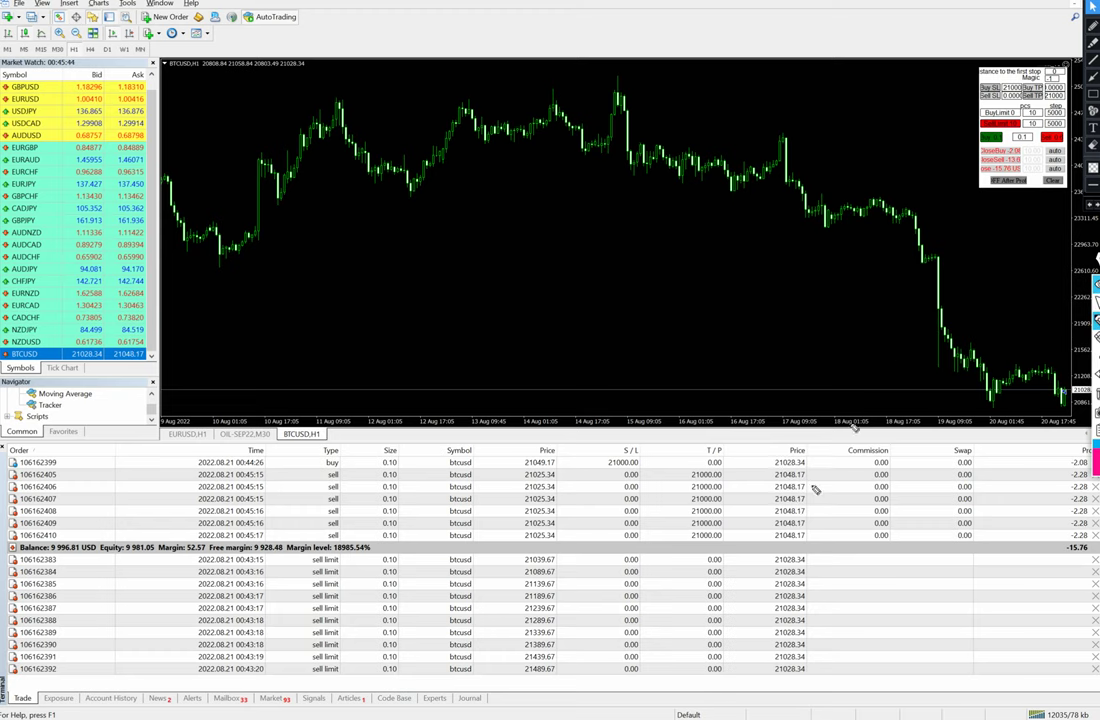
pyautogui.moveTo(666, 446)
pyautogui.mouseDown()
pyautogui.moveTo(663, 503)
pyautogui.moveTo(766, 489)
pyautogui.moveTo(668, 442)
pyautogui.moveTo(655, 452)
pyautogui.mouseUp()
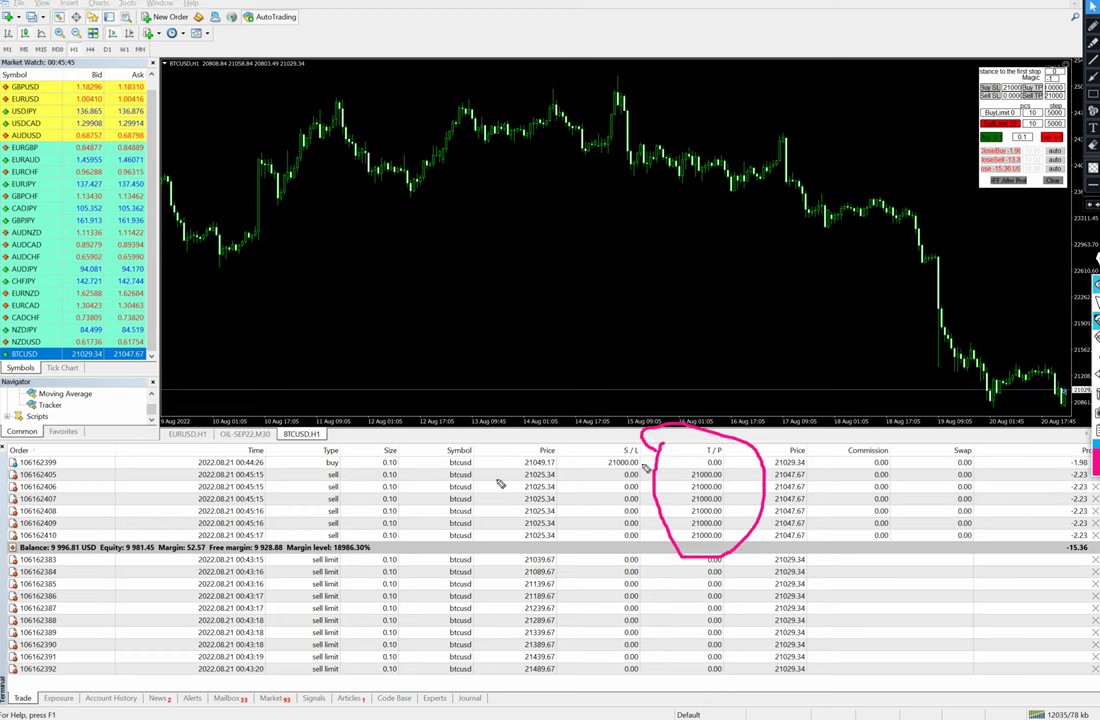
pyautogui.moveTo(331, 452)
pyautogui.mouseDown()
pyautogui.moveTo(314, 456)
pyautogui.moveTo(318, 478)
pyautogui.moveTo(350, 463)
pyautogui.moveTo(326, 451)
pyautogui.mouseUp()
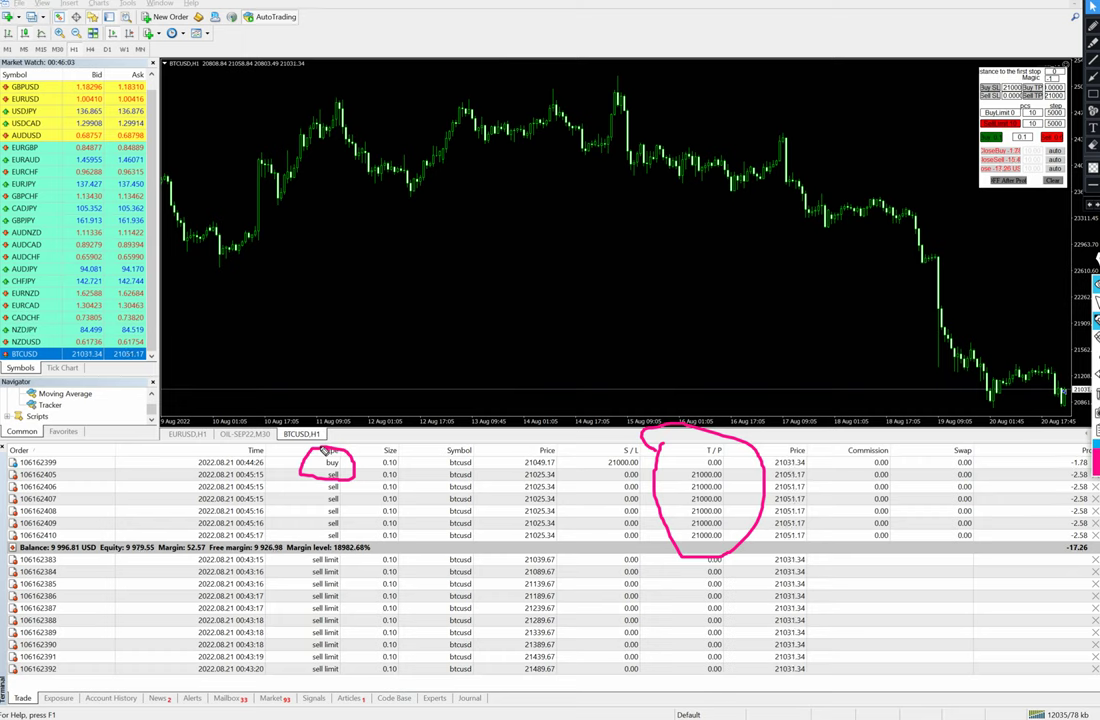
pyautogui.hotkey('ctrl', 'z')
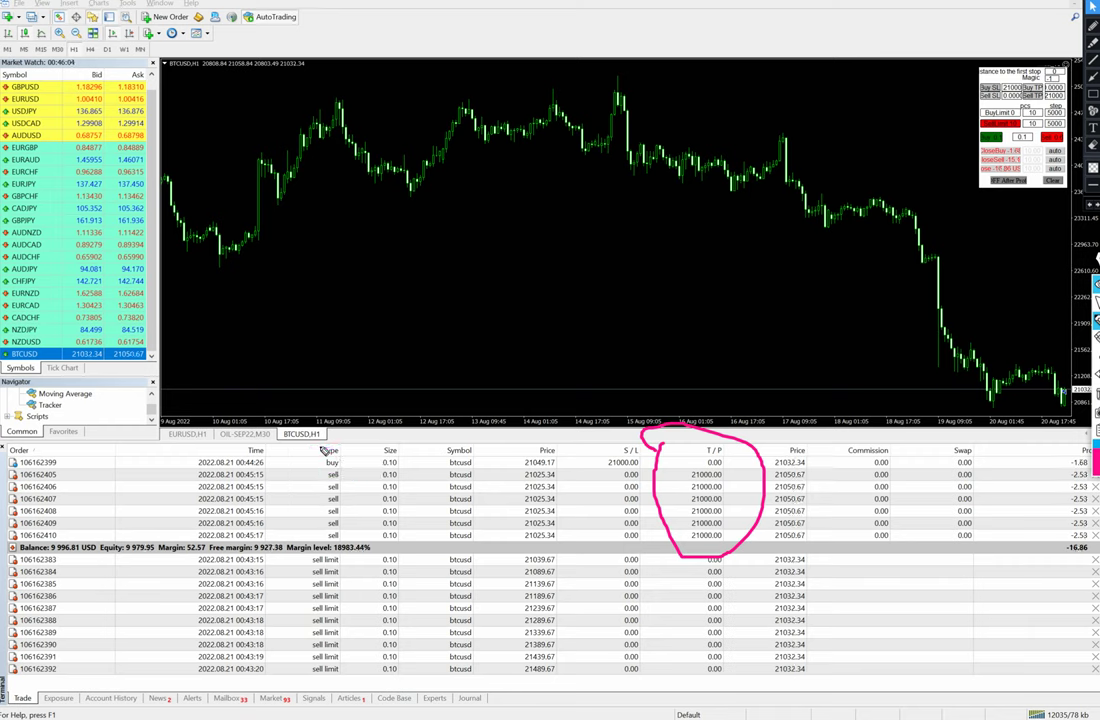
pyautogui.hotkey('ctrl', 'z')
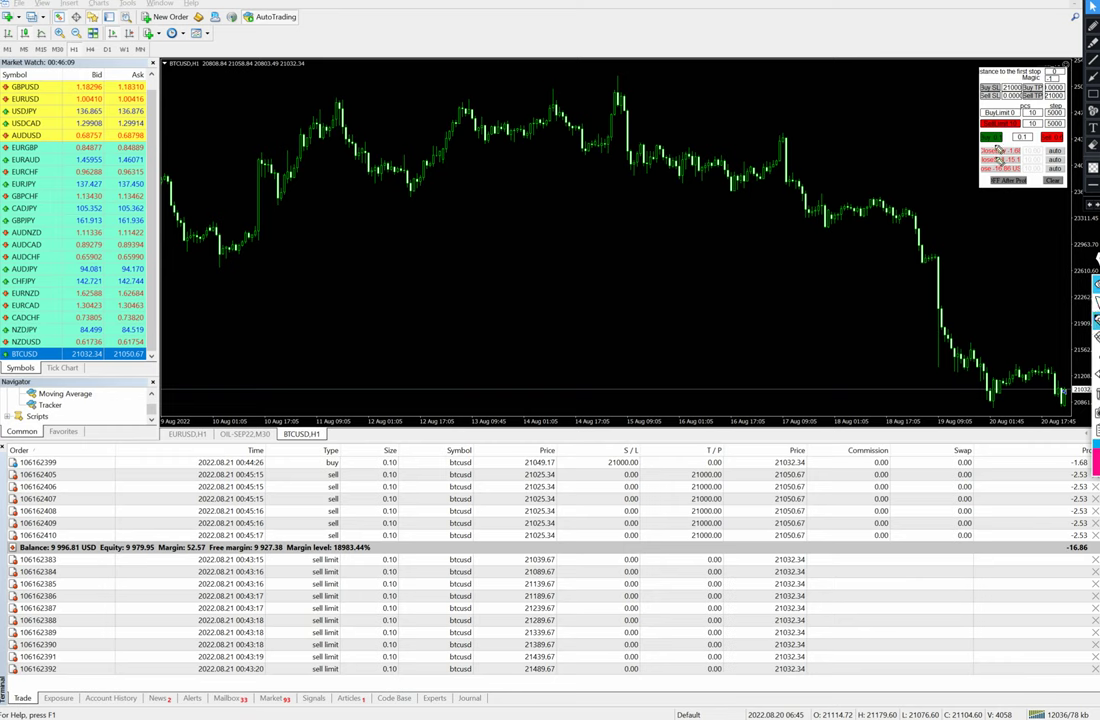
pyautogui.moveTo(1006, 124)
pyautogui.mouseDown()
pyautogui.moveTo(968, 190)
pyautogui.moveTo(1008, 201)
pyautogui.moveTo(1058, 180)
pyautogui.moveTo(1055, 132)
pyautogui.mouseUp()
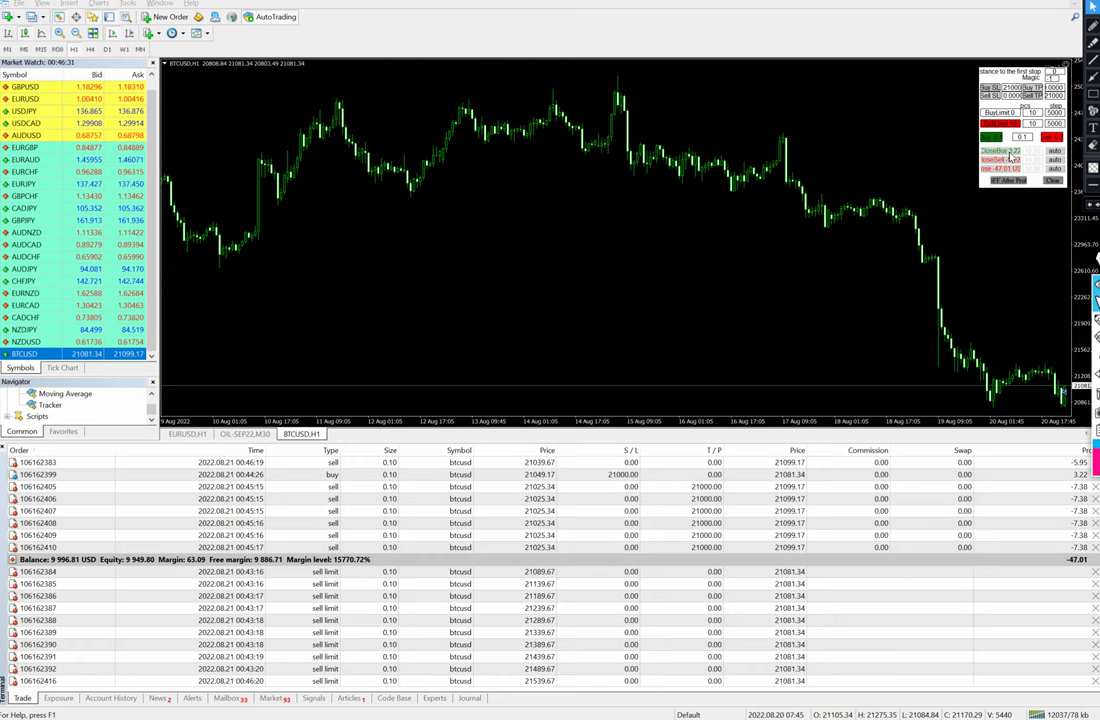
# Close the 0.10-lot BTCUSD buy position with CloseBuy.
pyautogui.click(1011, 154)
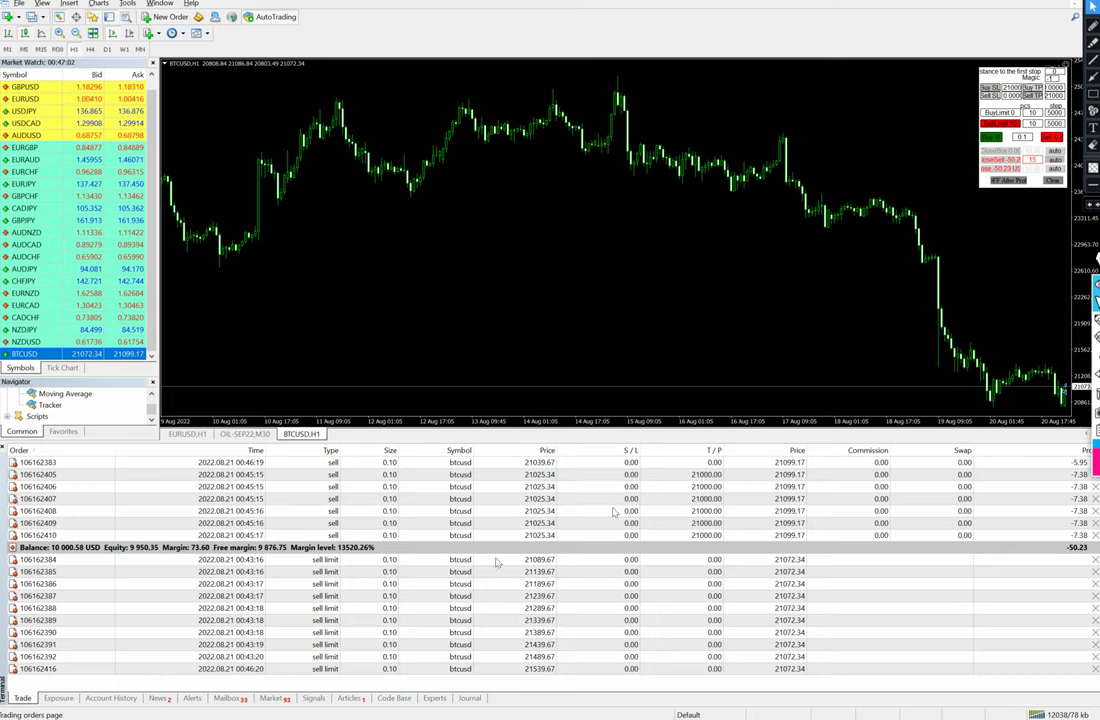
pyautogui.click(111, 697)
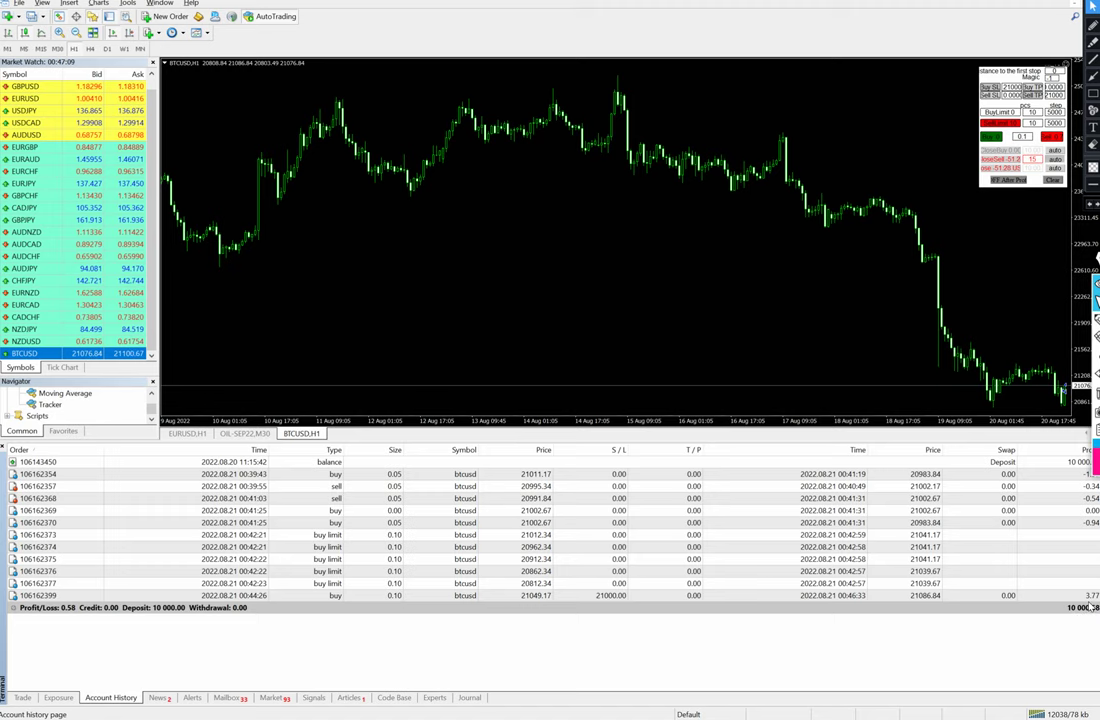
pyautogui.click(23, 697)
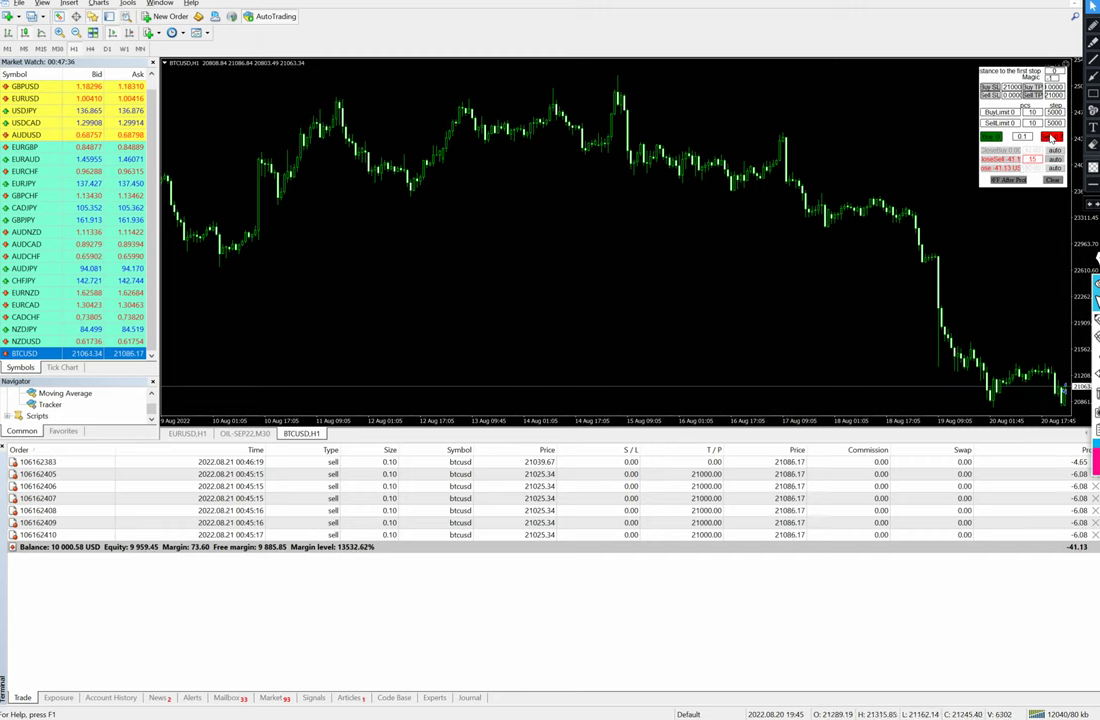
# Open seven more 0.10-lot BTCUSD market sell orders.
pyautogui.click(1051, 137)
pyautogui.click(1051, 140)
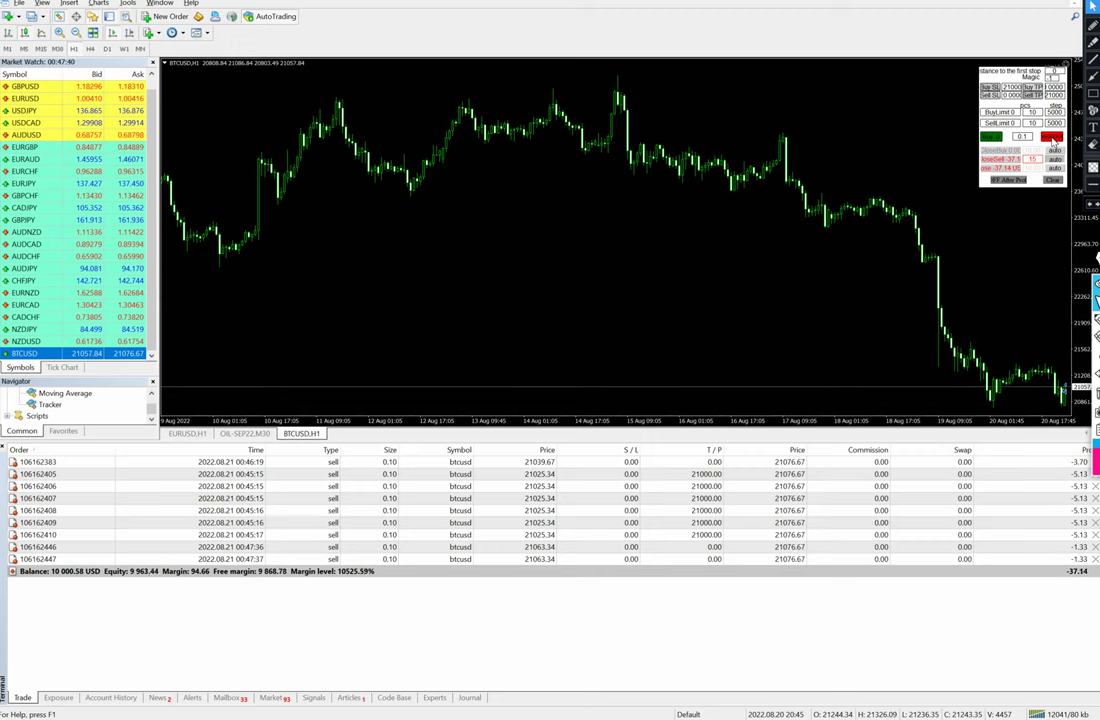
pyautogui.click(1052, 140)
pyautogui.click(1052, 140)
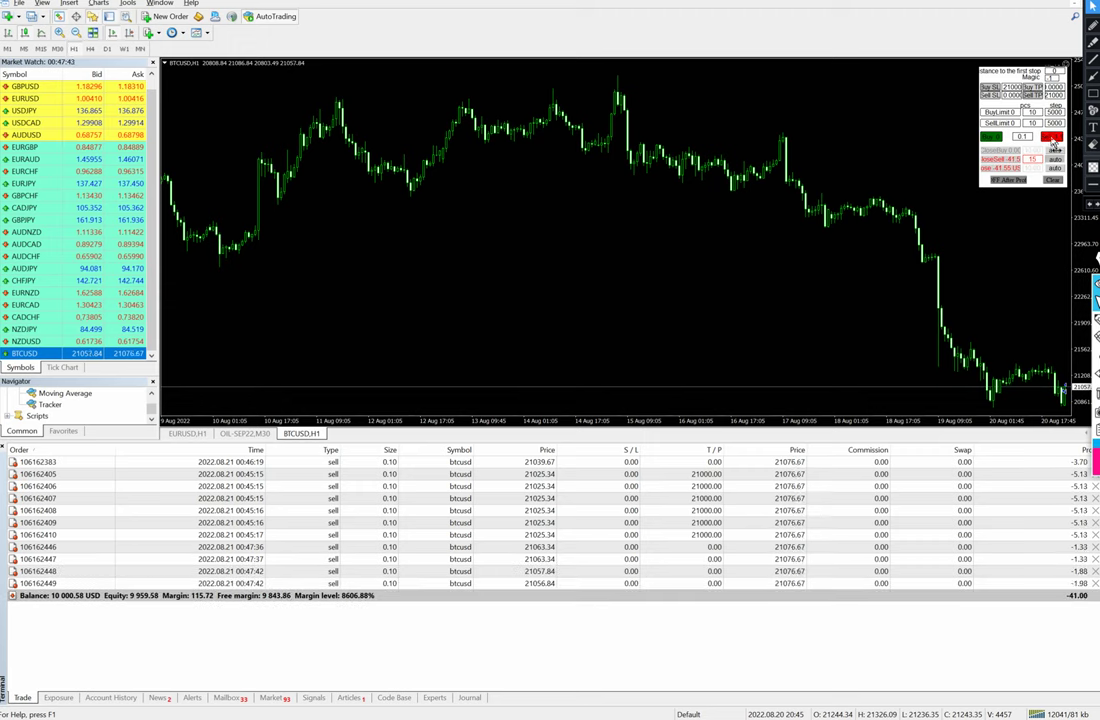
pyautogui.click(1052, 140)
pyautogui.click(1052, 140)
pyautogui.click(1052, 140)
pyautogui.click(1052, 140)
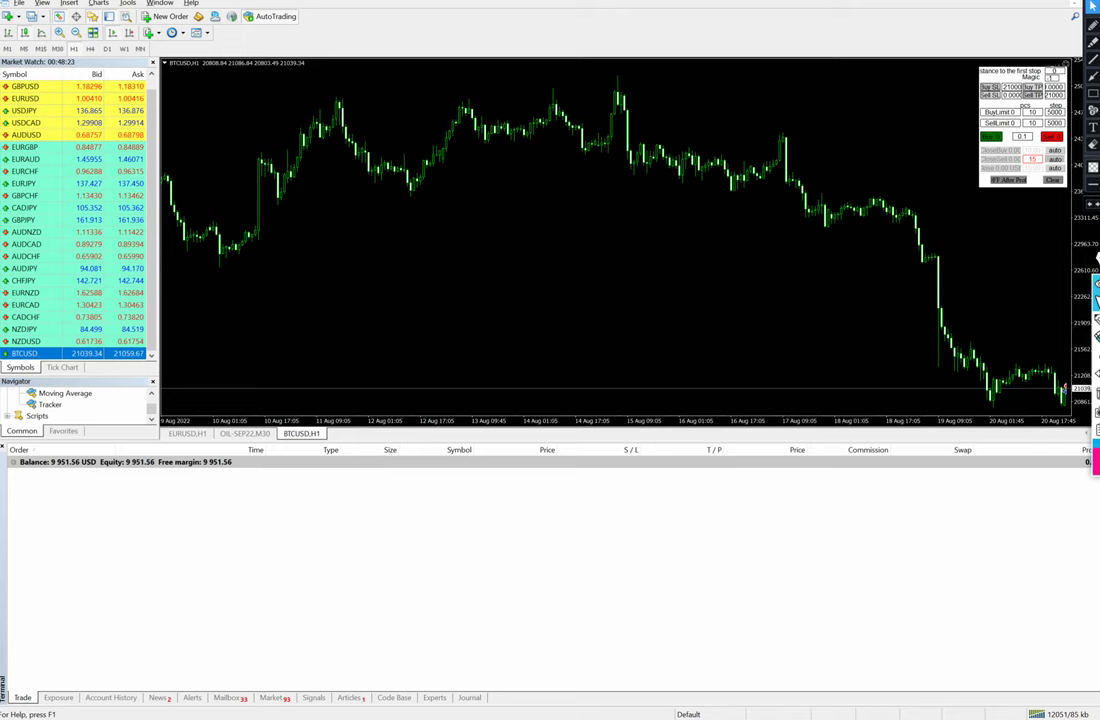
# Place the grid of ten 0.10-lot BTCUSD buy limits from 21025.84 down to 20575.84.
pyautogui.click(1000, 112)
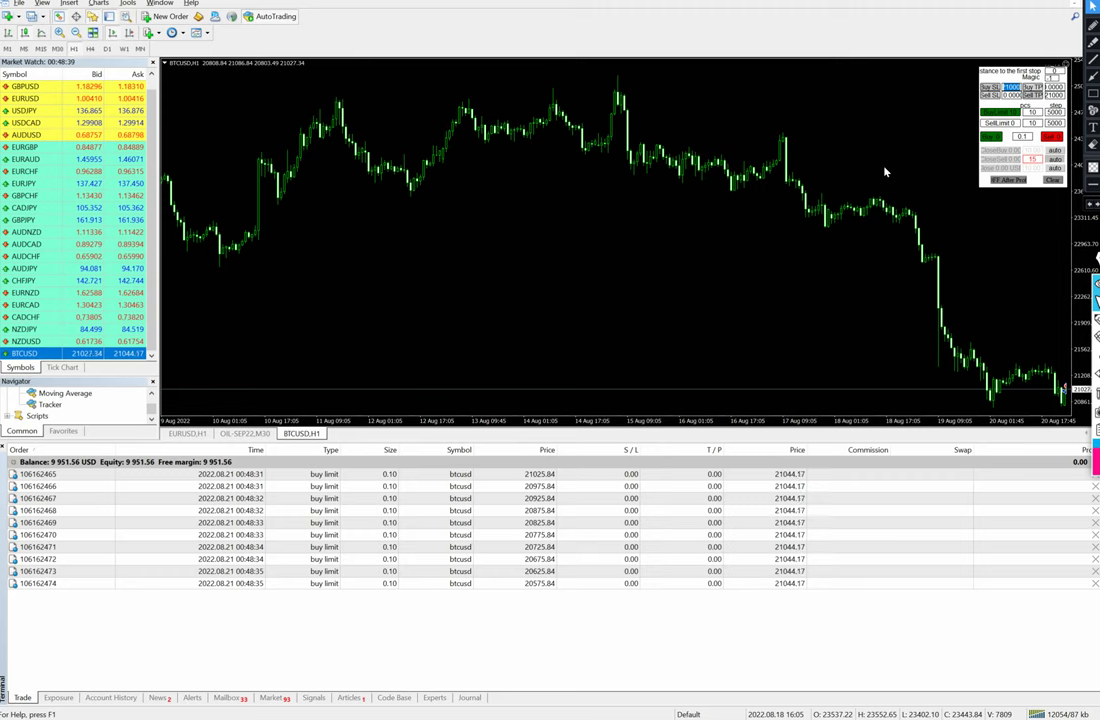
# Enter 208 in the Buy SL field, edit Sell SL, and place the BTCUSD sell-limit grid from 21109.17.
pyautogui.write('208')
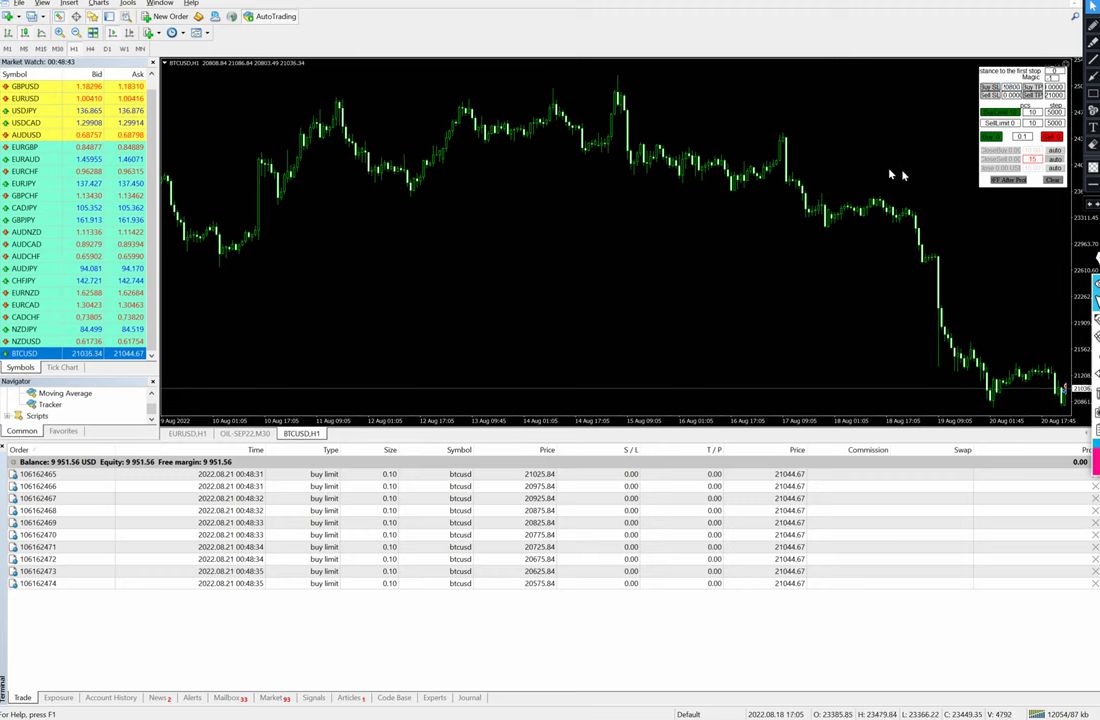
pyautogui.click(1013, 95)
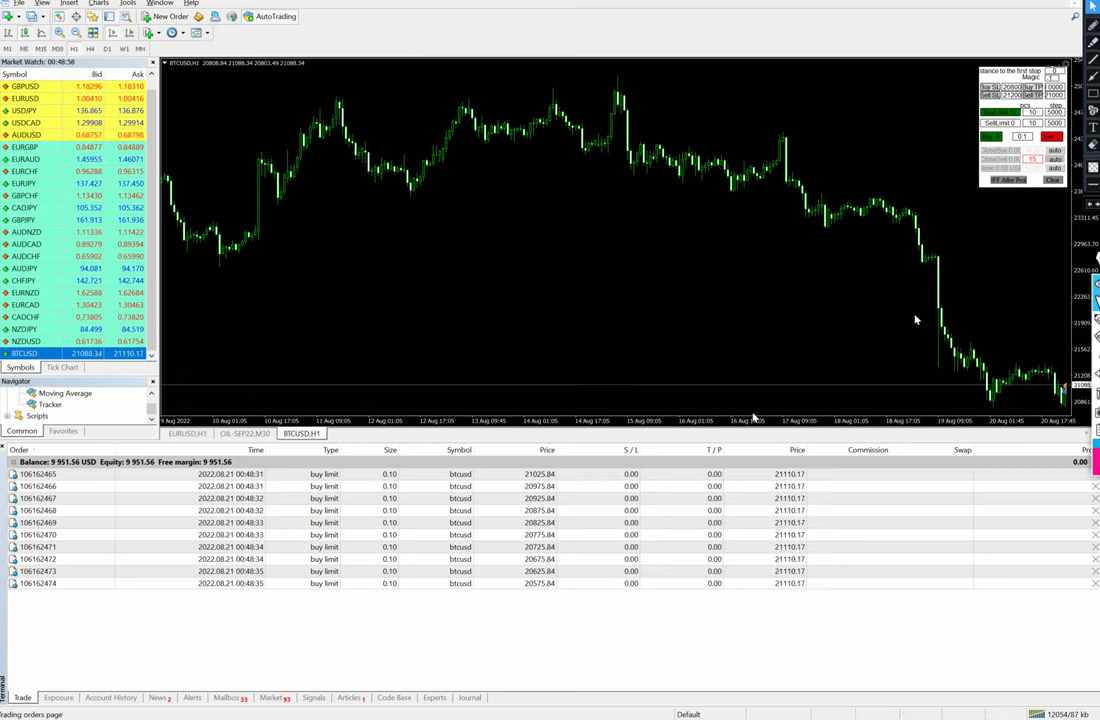
pyautogui.click(1000, 123)
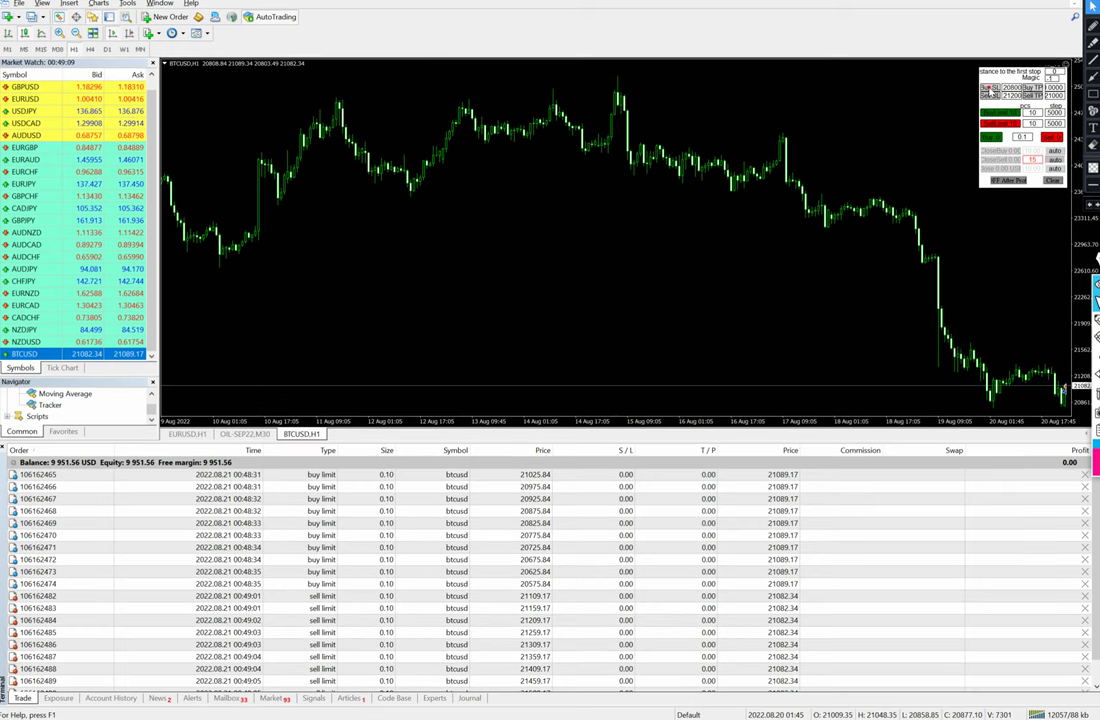
# Change the EA panel's Buy SL value to 19000, scrolling the panel fields up and down.
pyautogui.scroll(-1, 573, 576)
pyautogui.scroll(1, 573, 576)
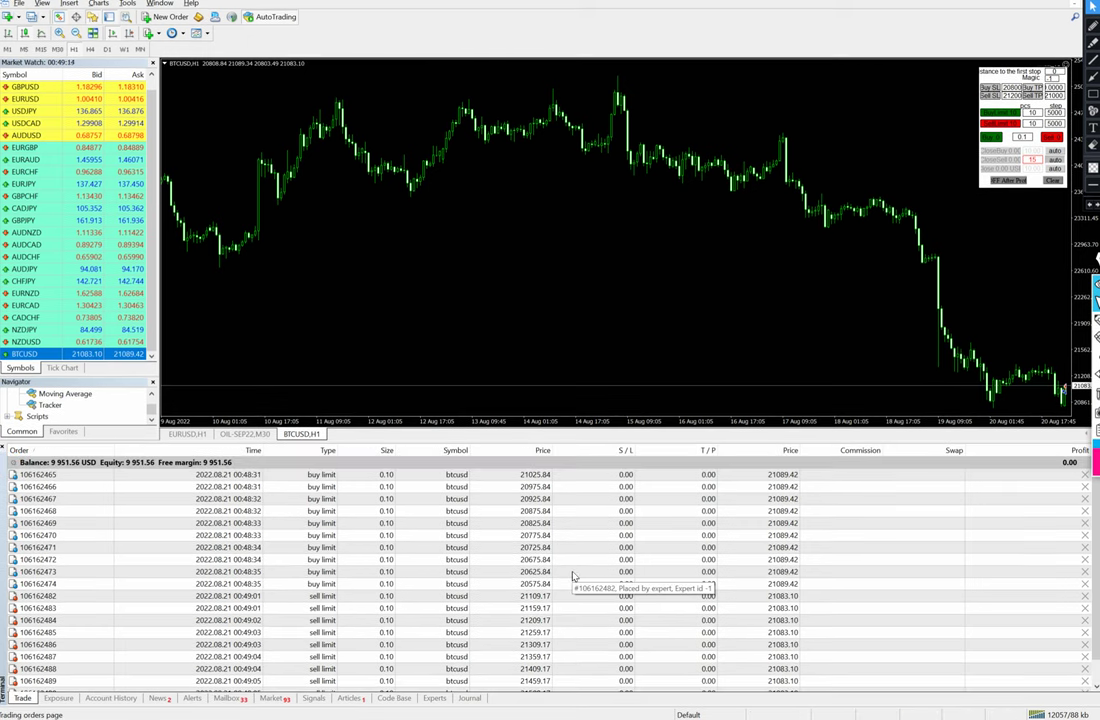
pyautogui.scroll(-1, 573, 563)
pyautogui.scroll(1, 573, 563)
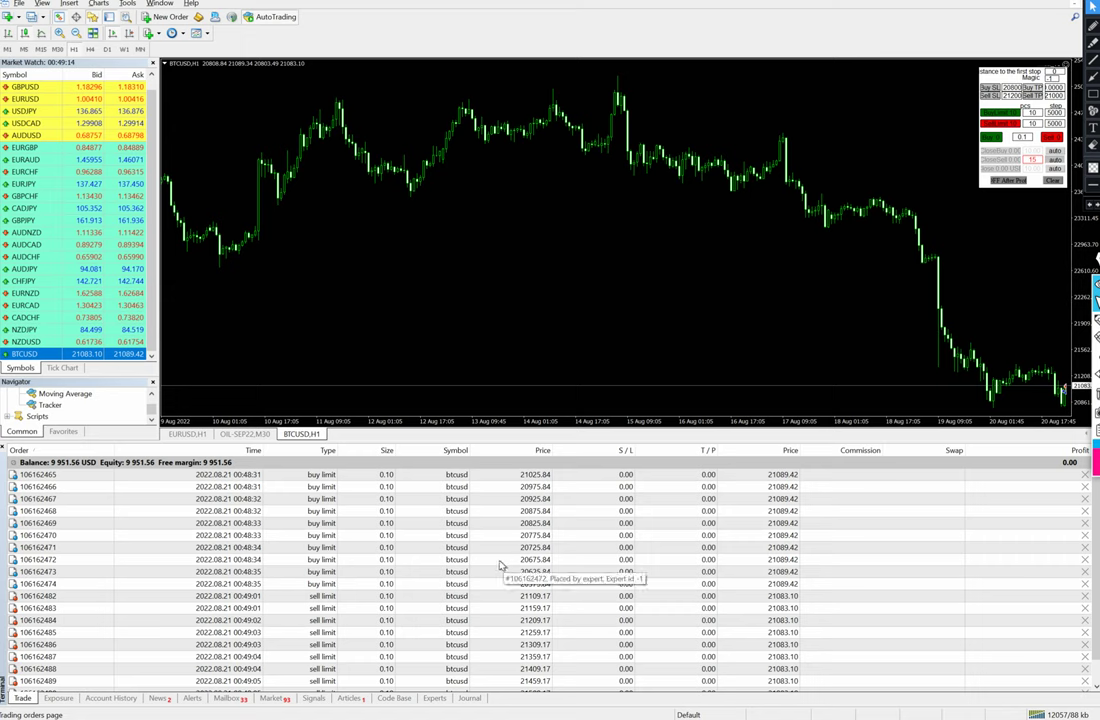
pyautogui.scroll(-1, 499, 563)
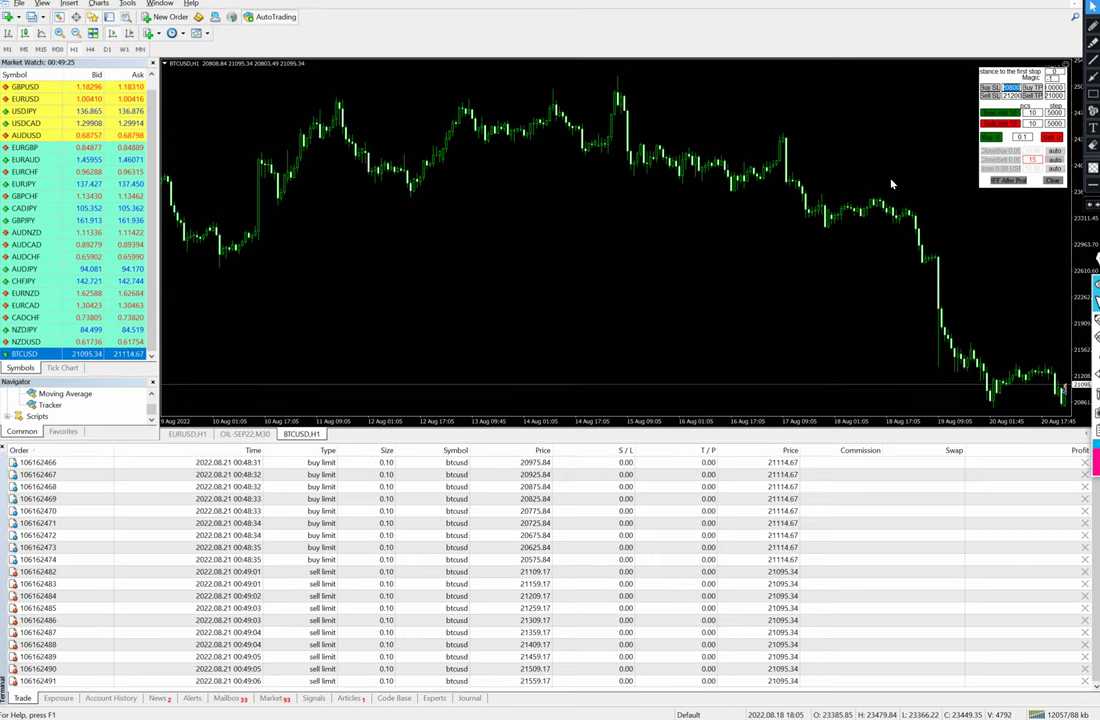
pyautogui.write('9000')
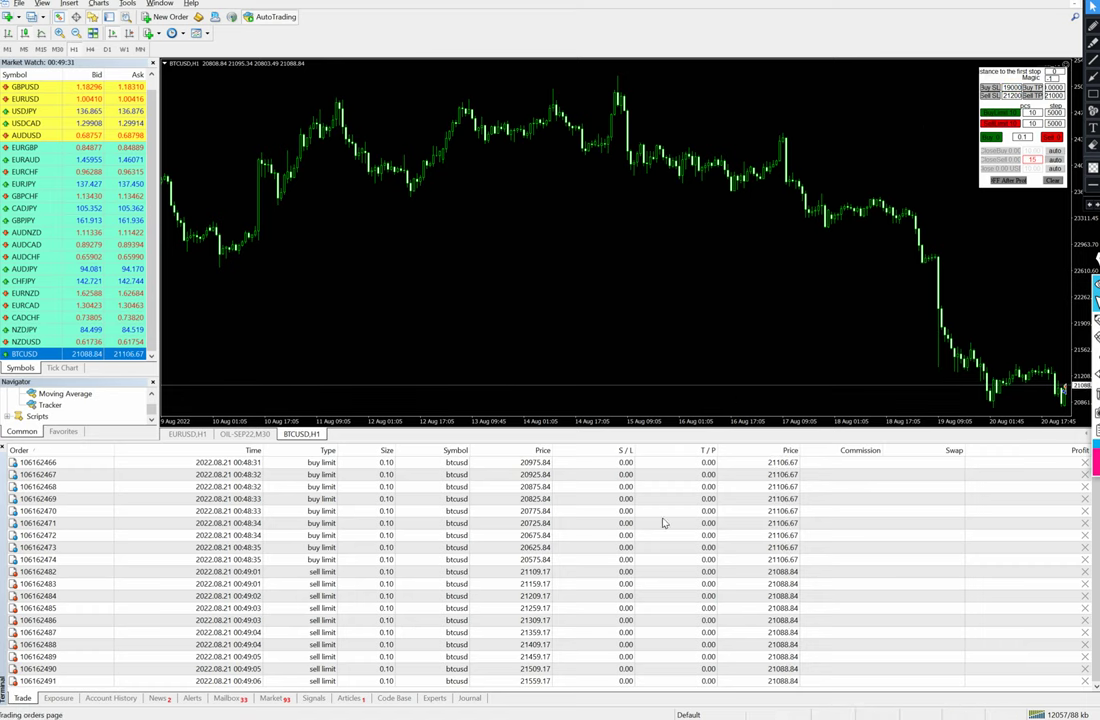
pyautogui.scroll(1, 663, 510)
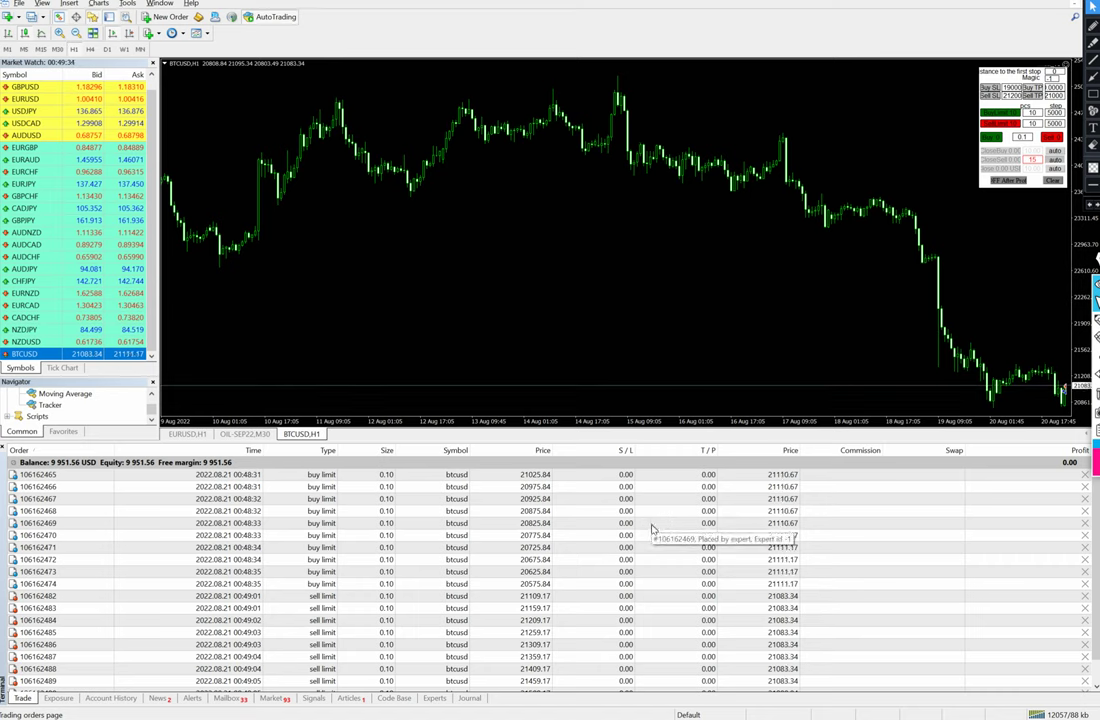
pyautogui.scroll(-1, 649, 545)
pyautogui.scroll(1, 649, 552)
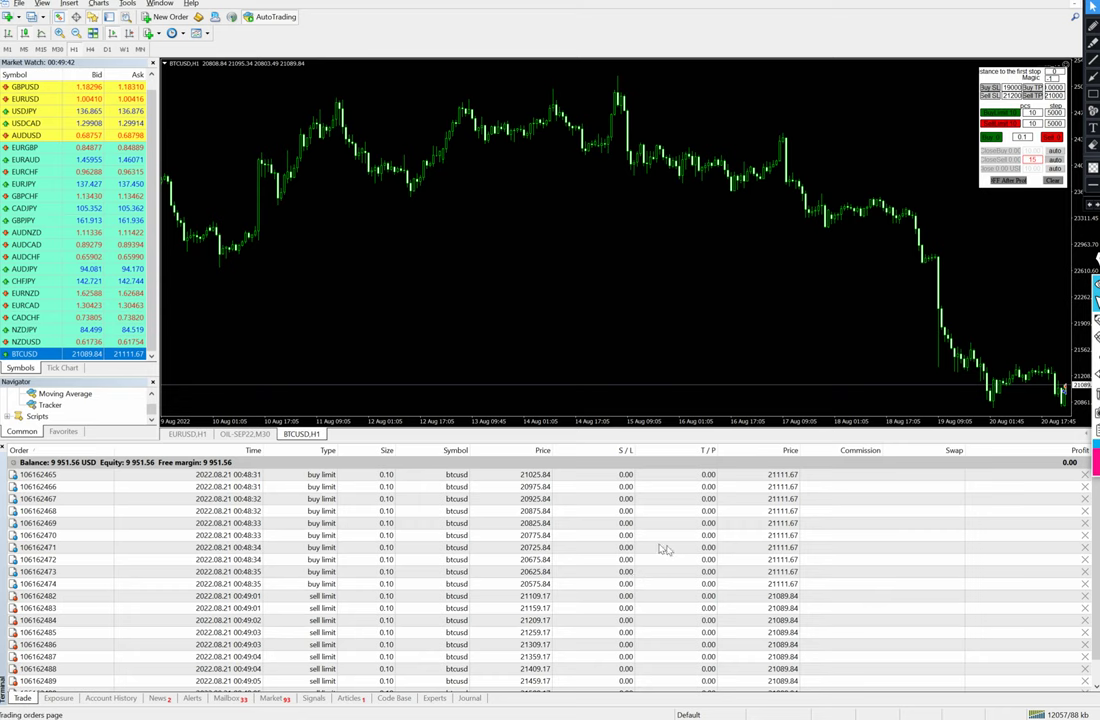
pyautogui.scroll(-1, 630, 630)
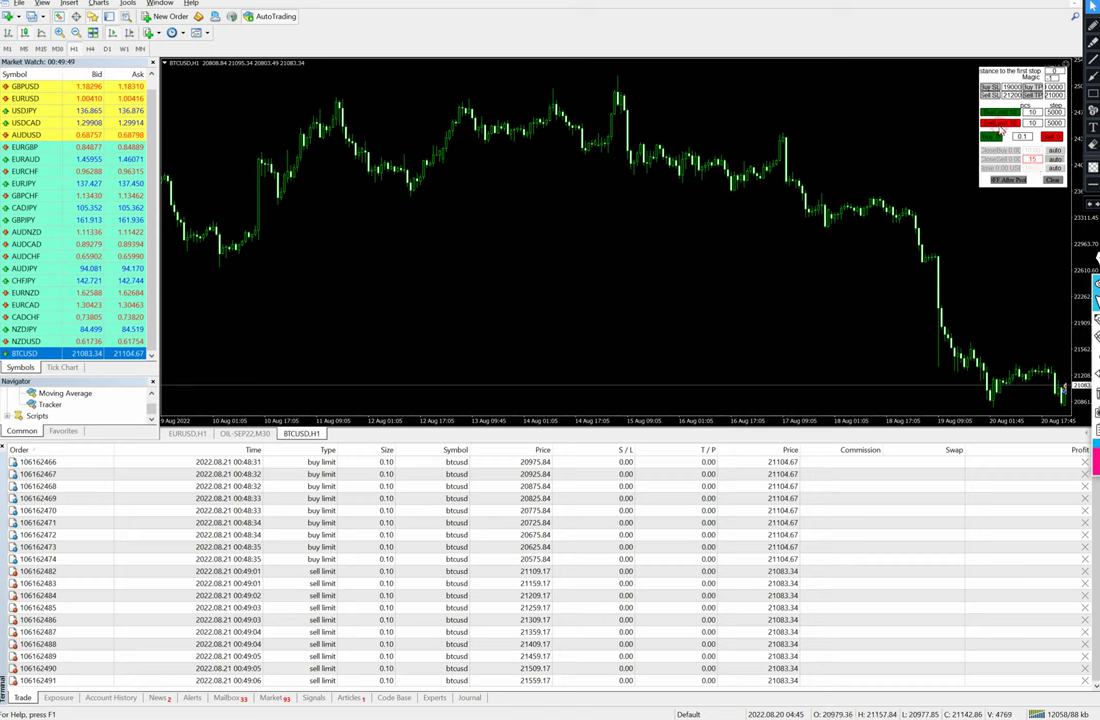
# Delete the pending sell-limit and buy-limit grids, then select the BuyLimit pcs field.
pyautogui.click(1001, 121)
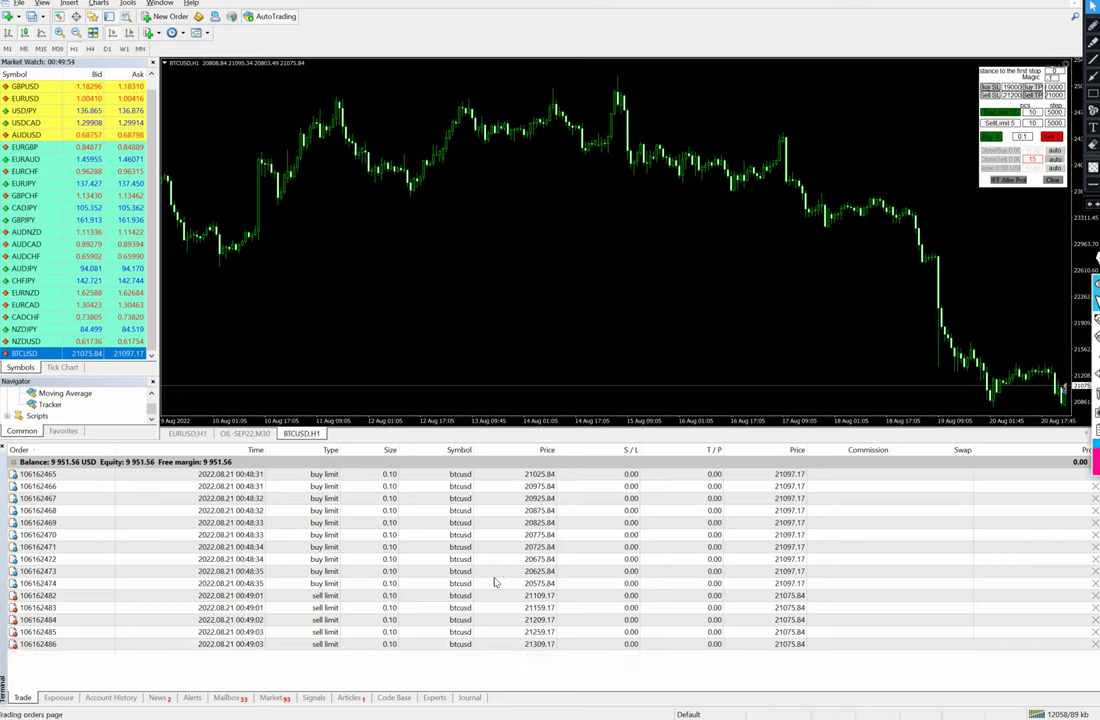
pyautogui.click(1003, 113)
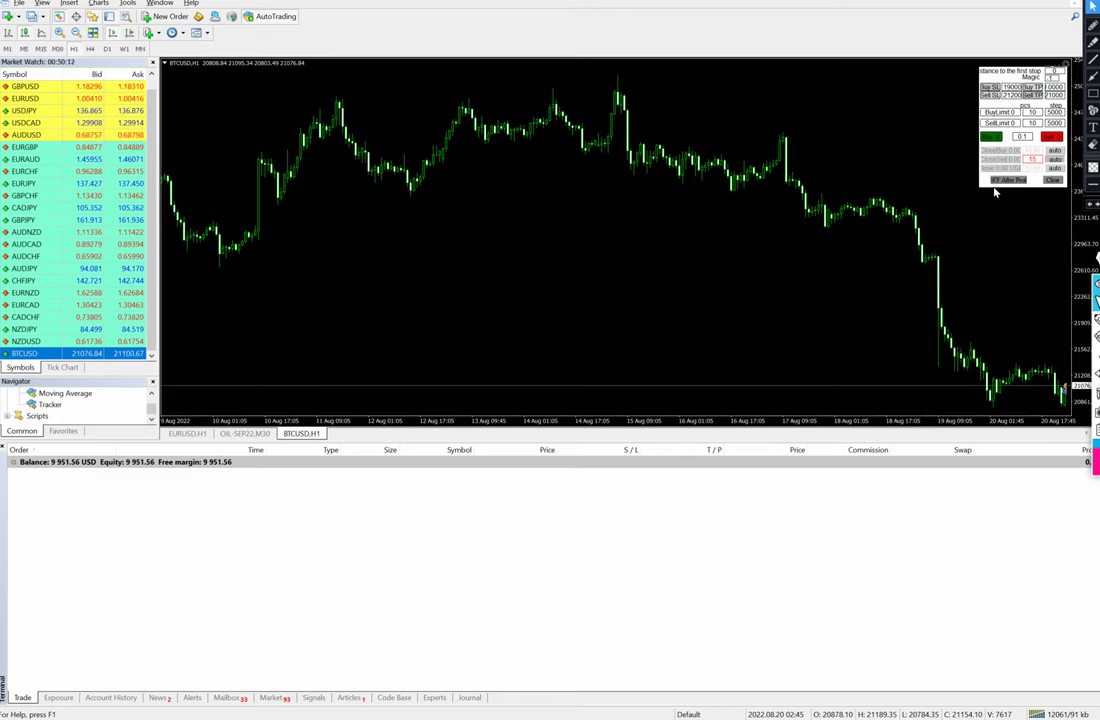
pyautogui.click(1033, 111)
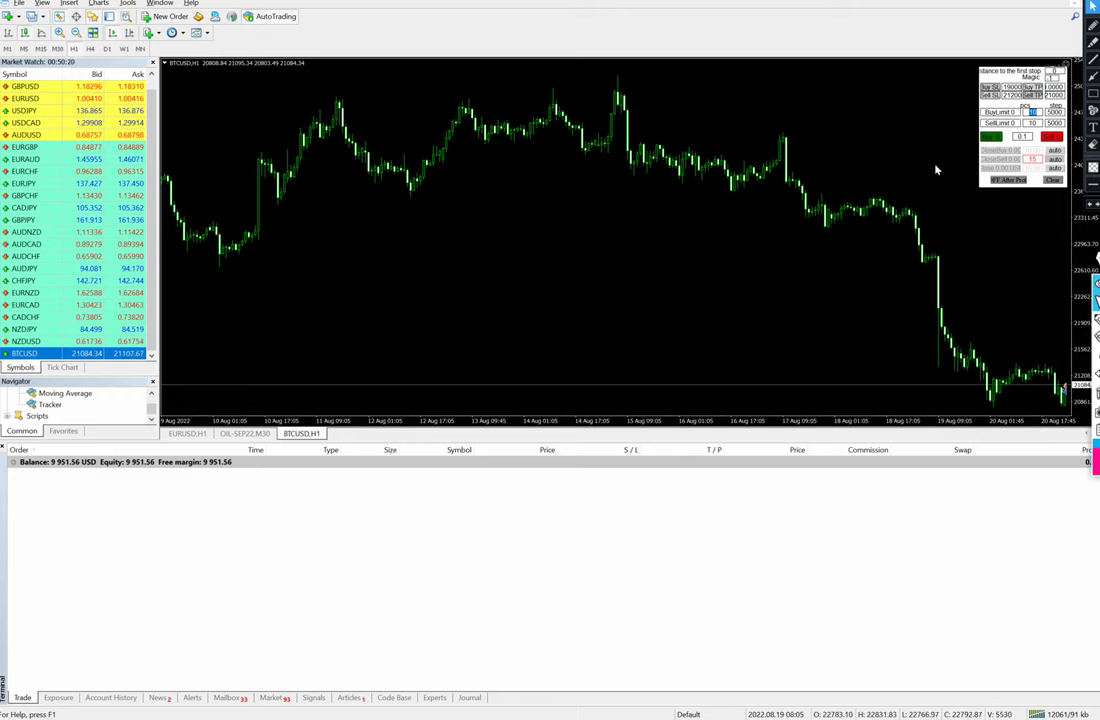
# Place five 0.10-lot buy limits (21084.34 down to 20884.34) with pcs set to 5, then toggle AutoTrading.
pyautogui.write('5')
pyautogui.click(1004, 113)
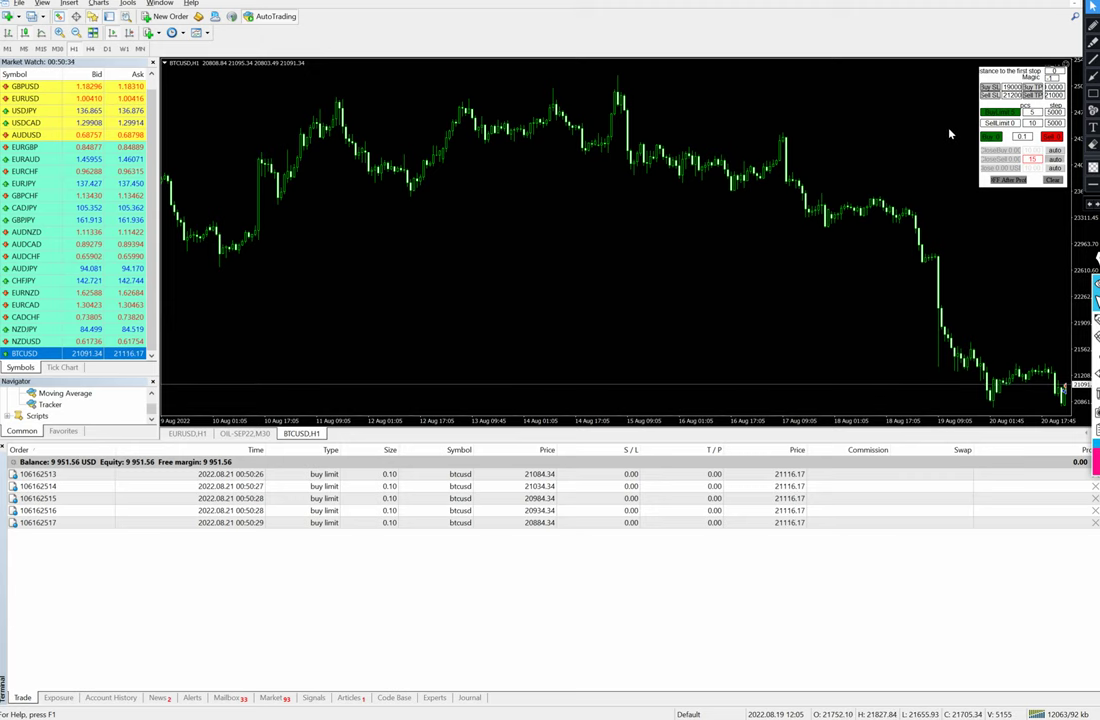
pyautogui.click(286, 20)
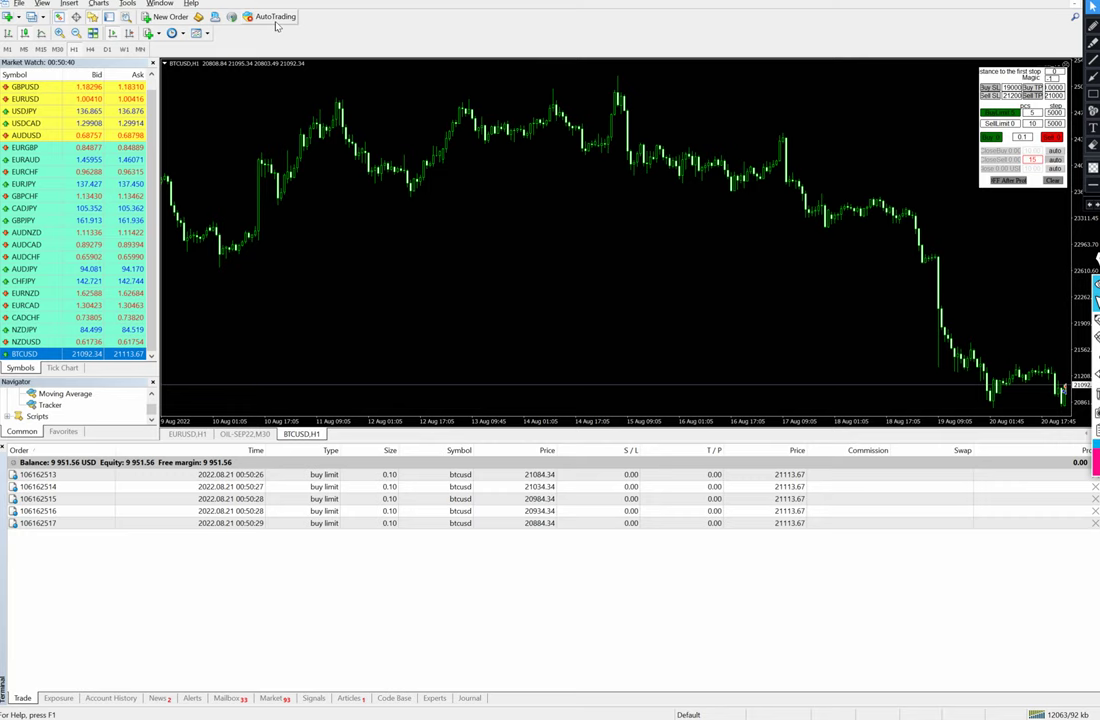
# Toggle AutoTrading on the toolbar again, leaving the five buy limits pending.
pyautogui.click(278, 24)
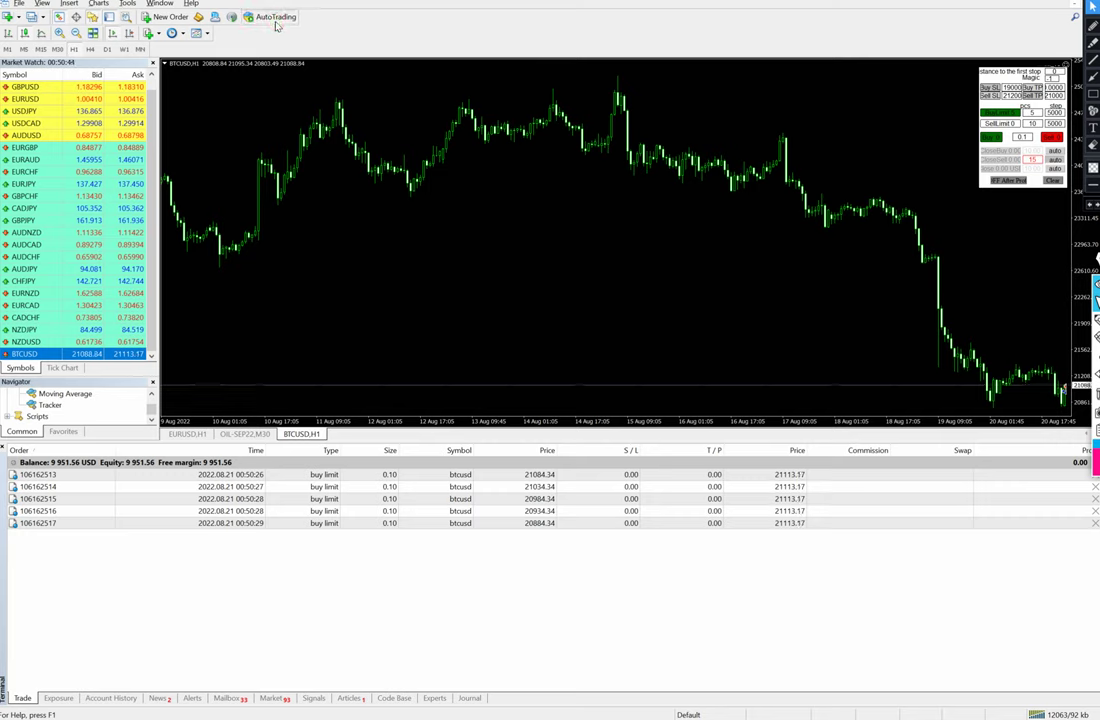